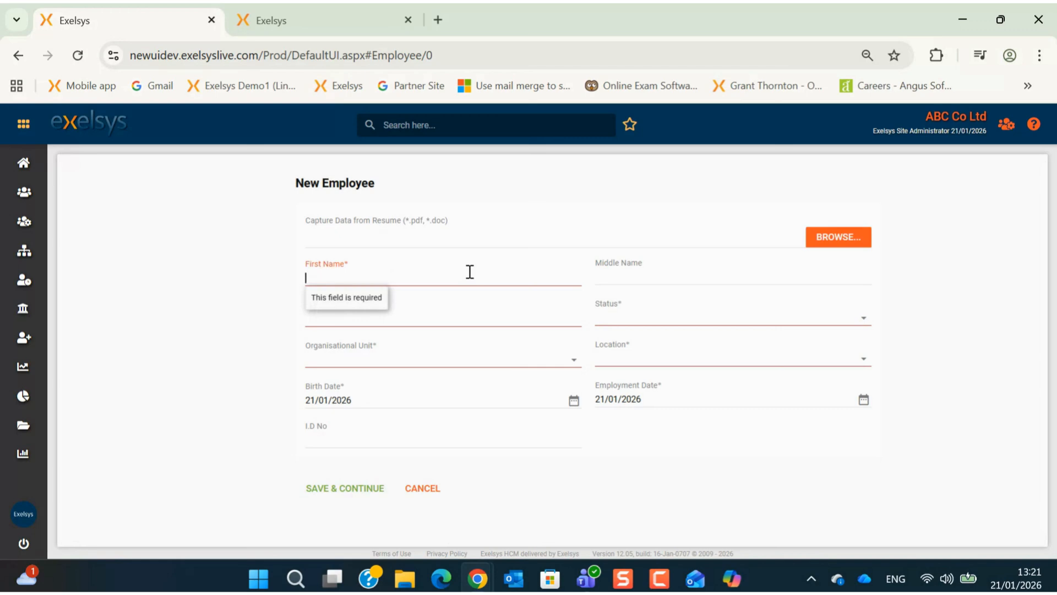
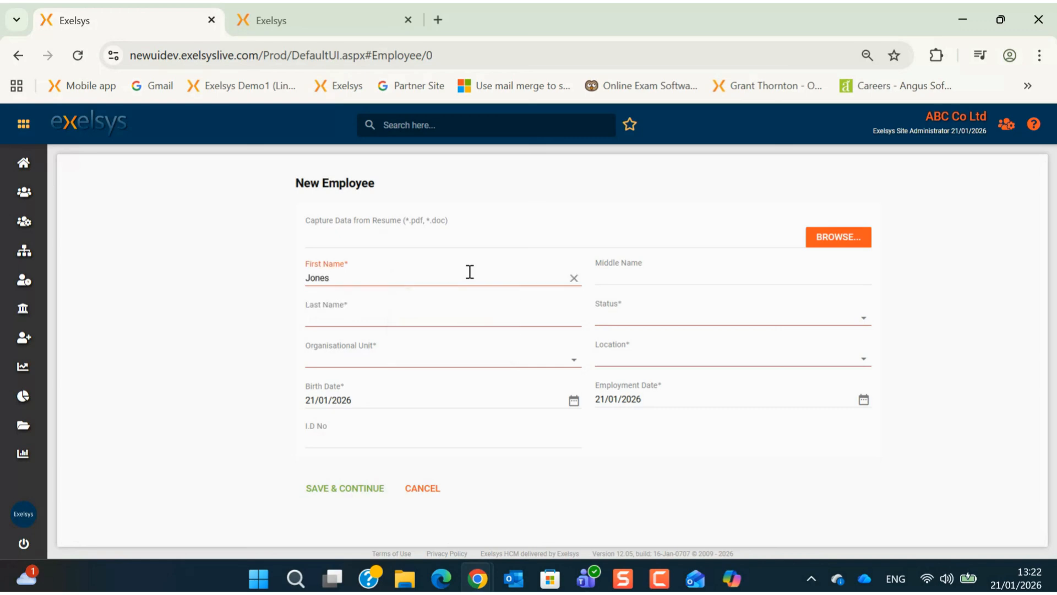
# Step: Enter the employee's first and last name and assign them to ABC Group > ABC France
pyautogui.click(482, 314)
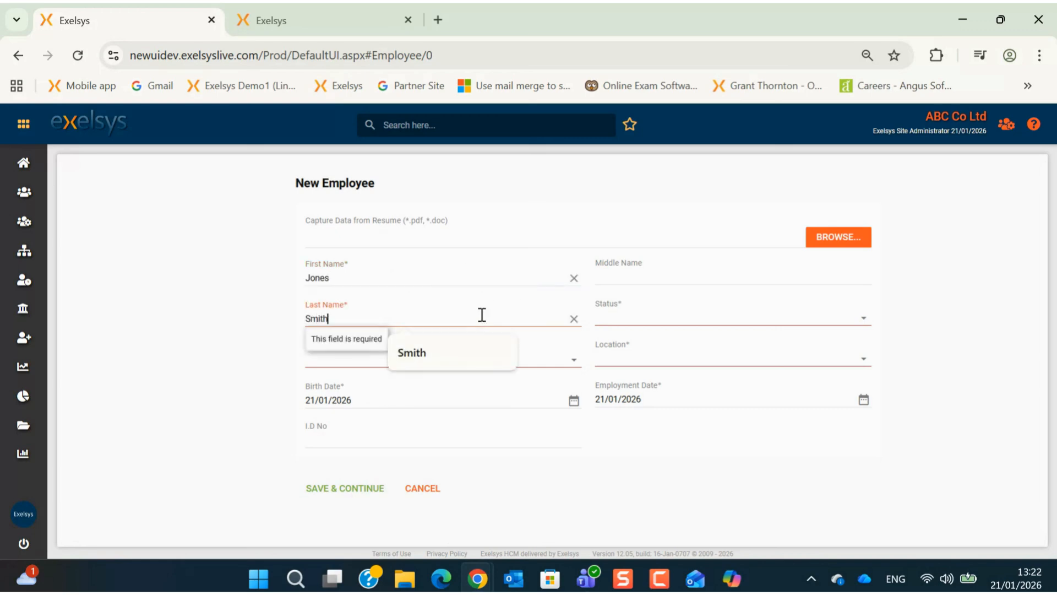
pyautogui.click(556, 354)
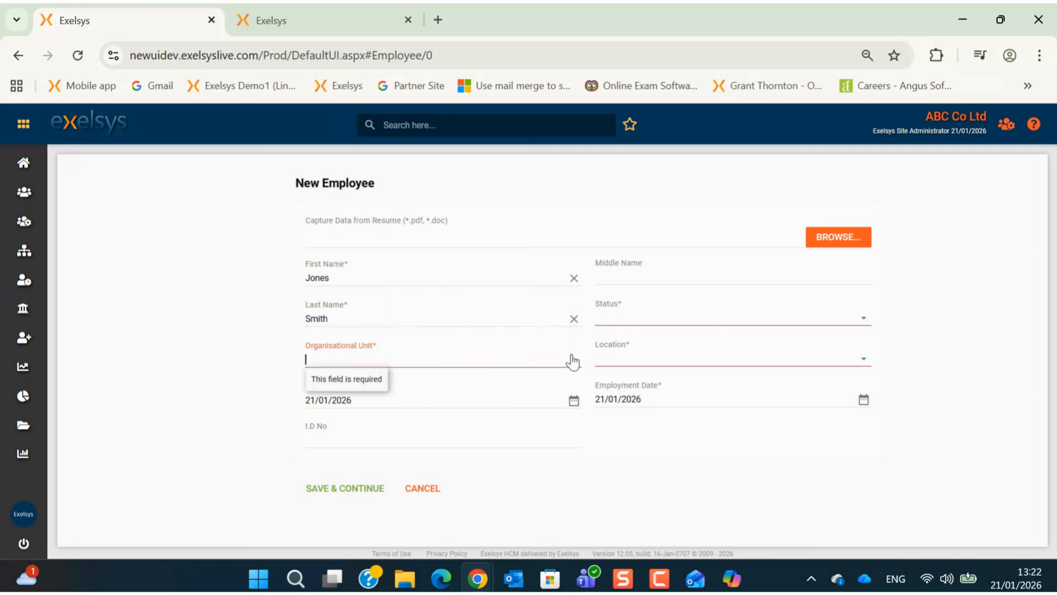
pyautogui.click(571, 359)
pyautogui.click(431, 195)
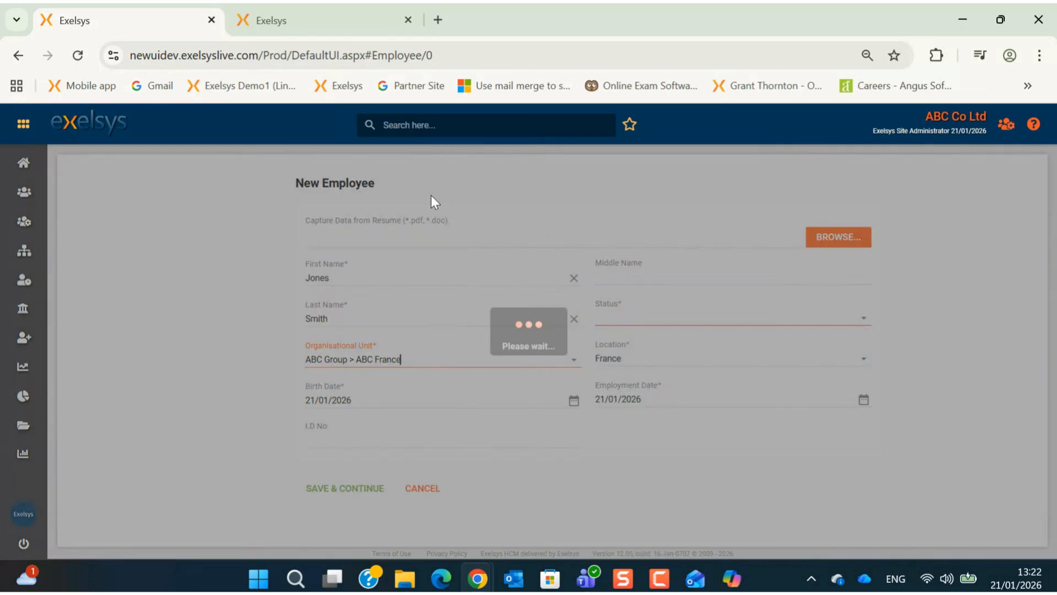
# Step: Set birth date 21/01/2000, status Active and employment date 10/01/2026, then save and continue
pyautogui.doubleClick(341, 402)
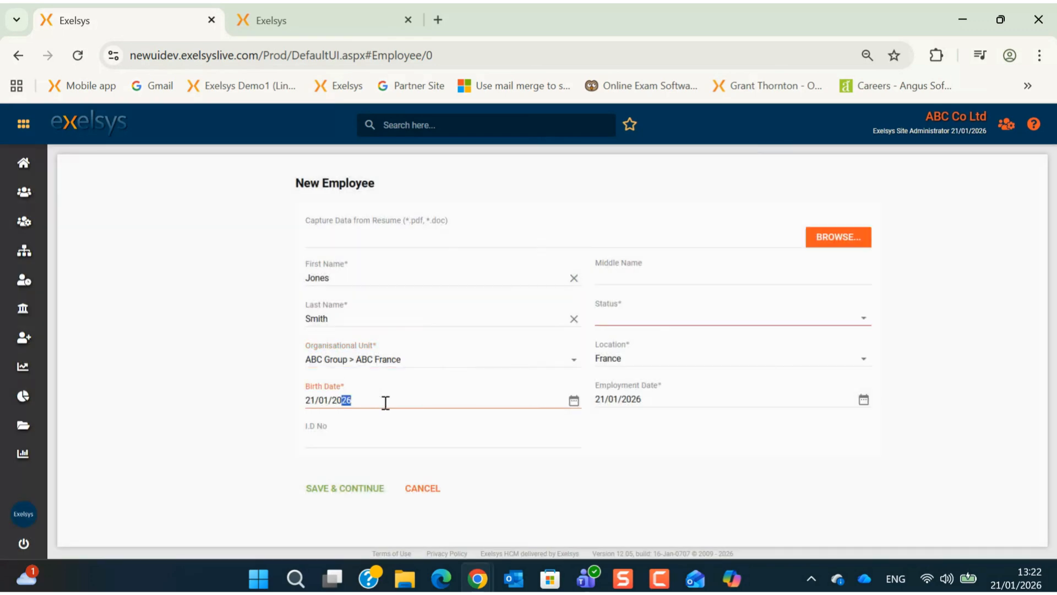
pyautogui.write('2000')
pyautogui.click(863, 319)
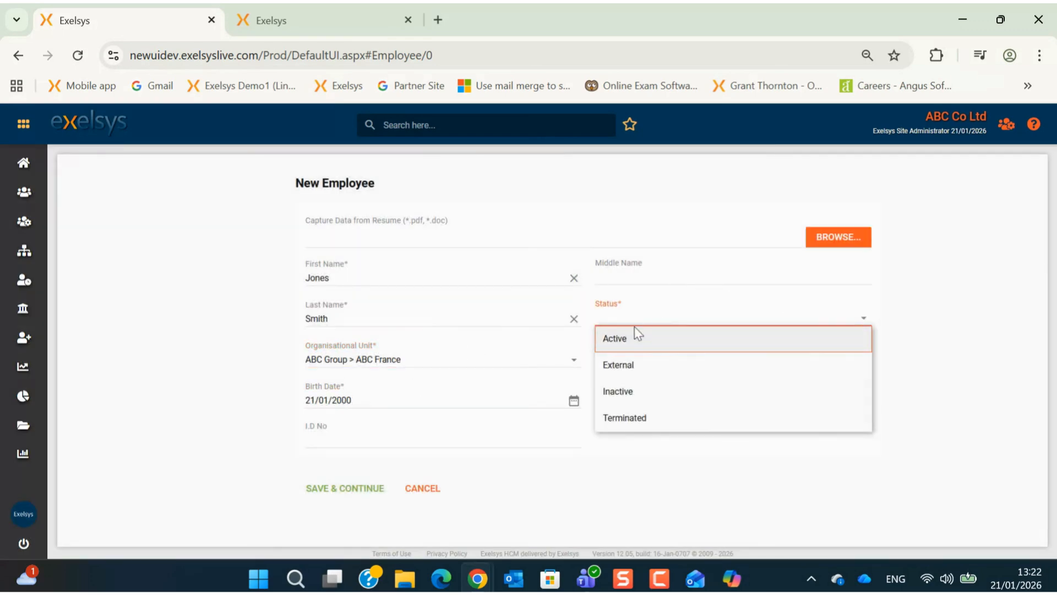
pyautogui.click(634, 334)
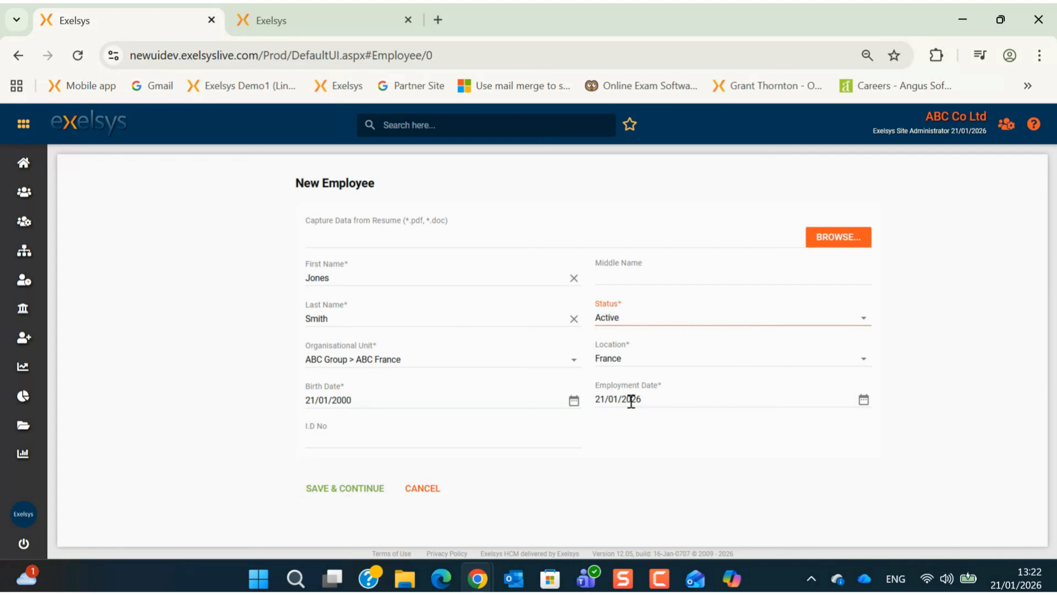
pyautogui.doubleClick(601, 398)
pyautogui.write('10')
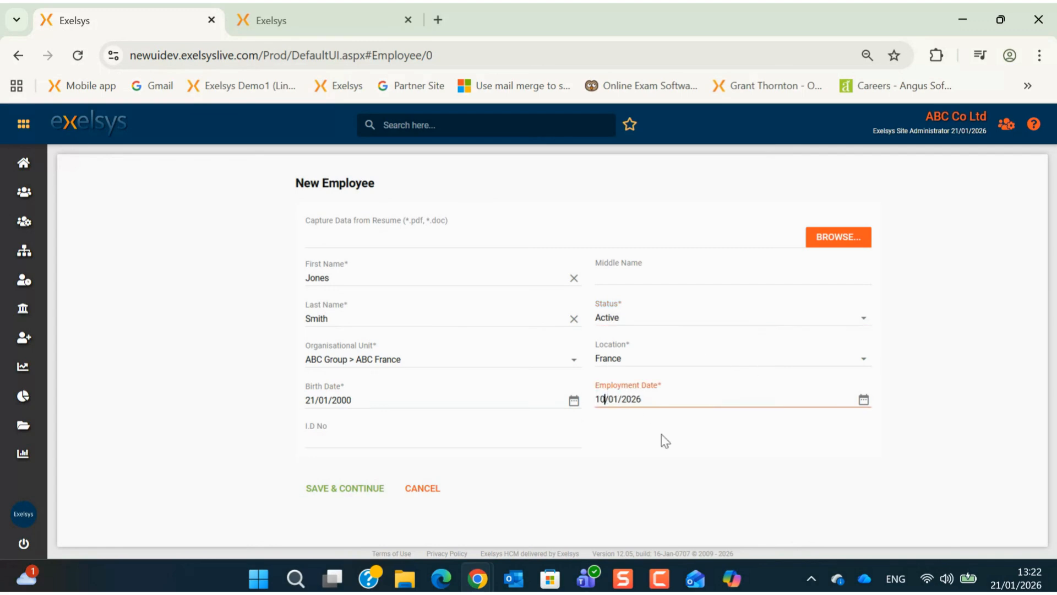
pyautogui.click(339, 489)
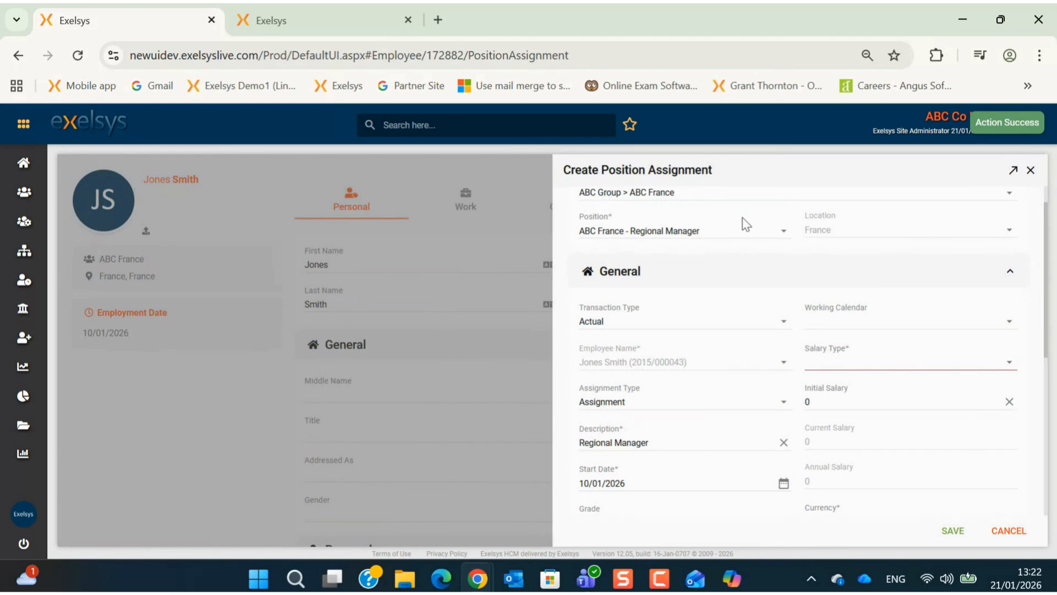
# Step: Give the Regional Manager assignment the French Base Calendar and an Annual Gross salary type
pyautogui.scroll(1, 737, 220)
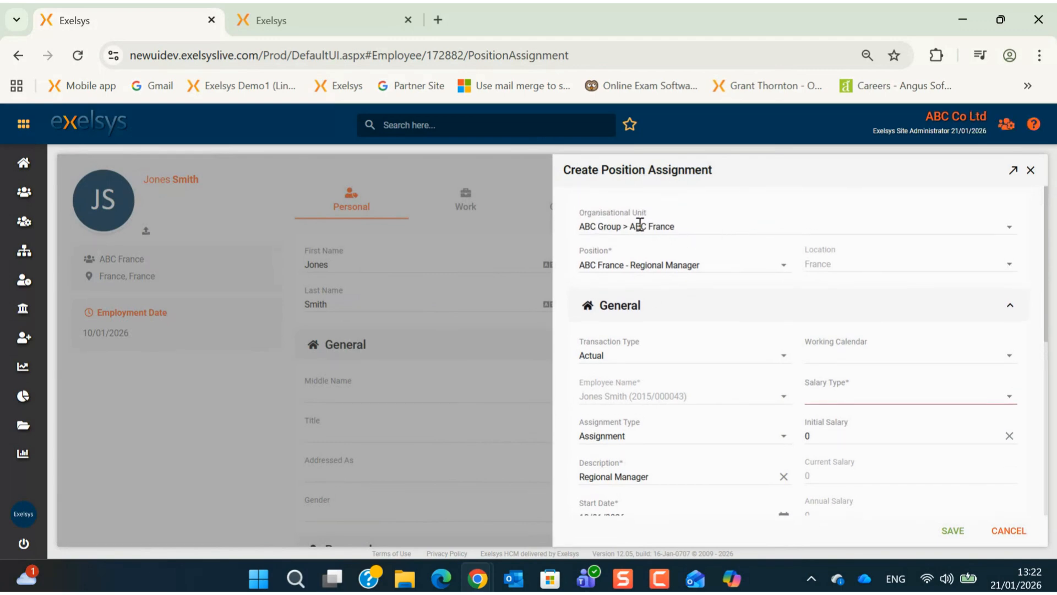
pyautogui.scroll(-3, 695, 386)
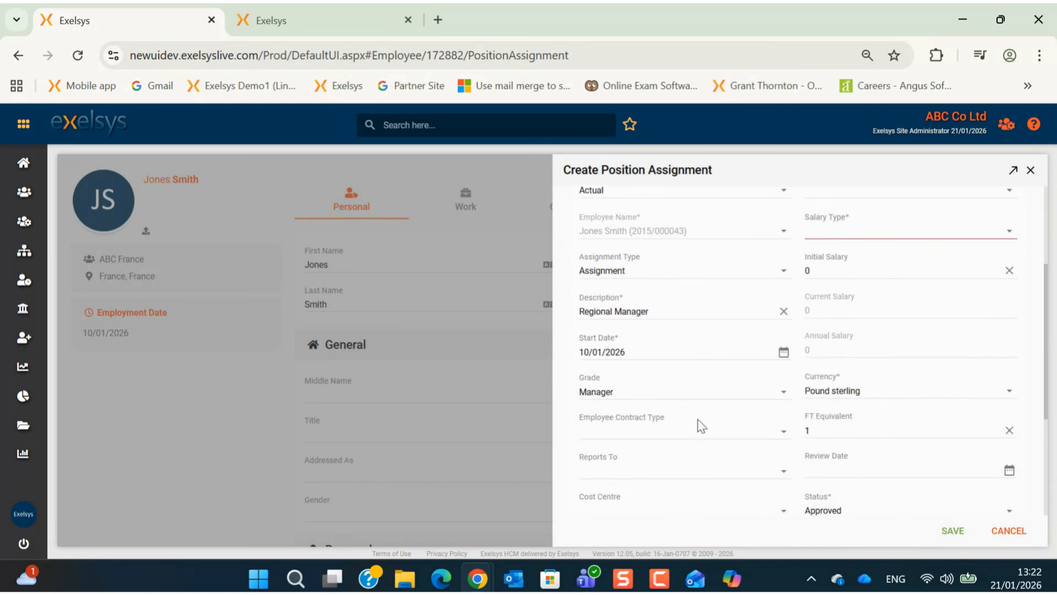
pyautogui.scroll(-3, 700, 426)
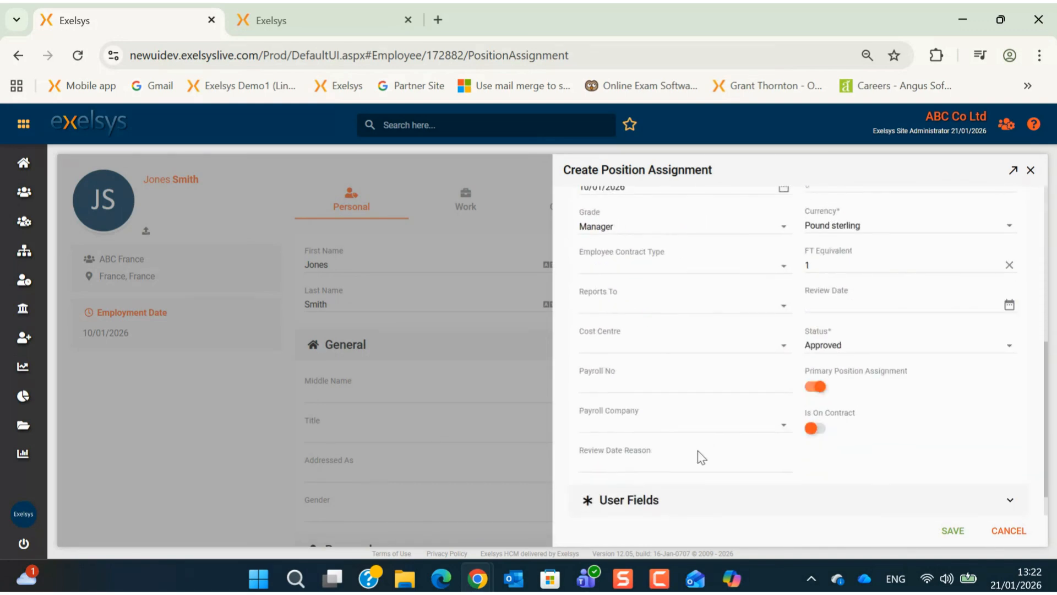
pyautogui.scroll(6, 714, 446)
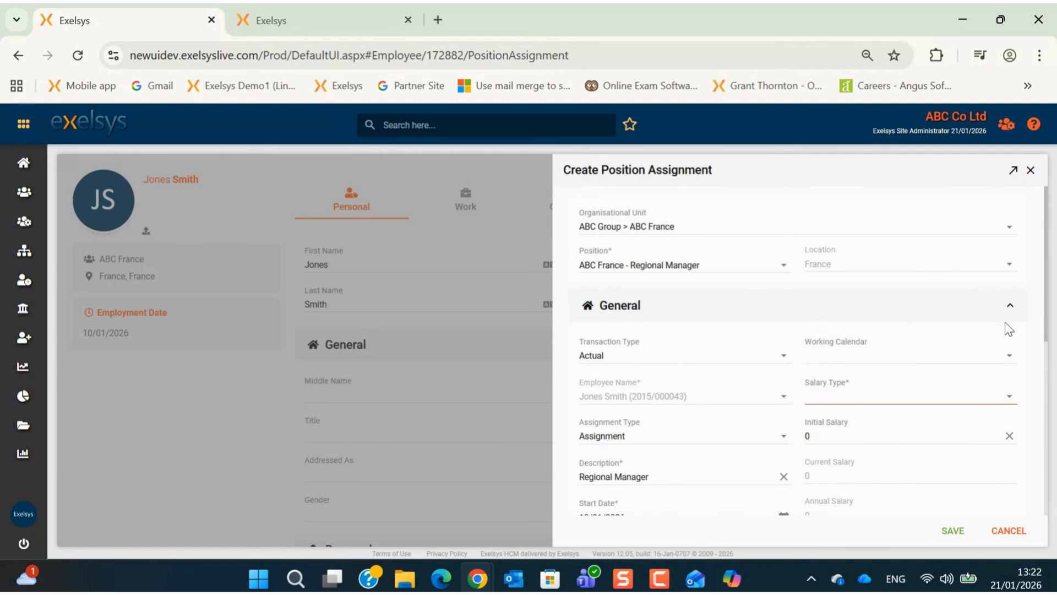
pyautogui.click(1006, 360)
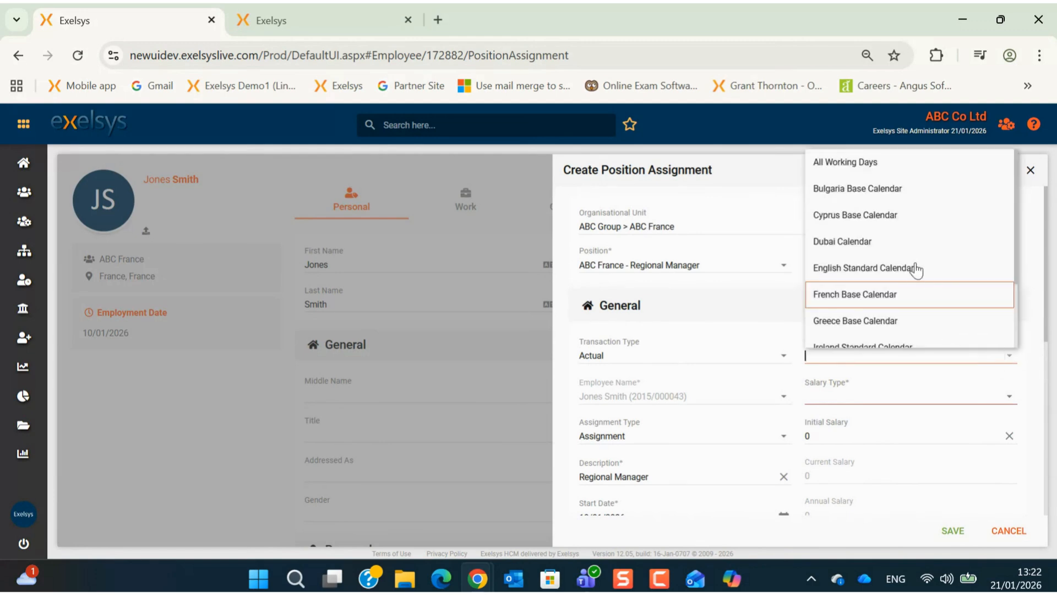
pyautogui.click(911, 294)
pyautogui.click(1009, 396)
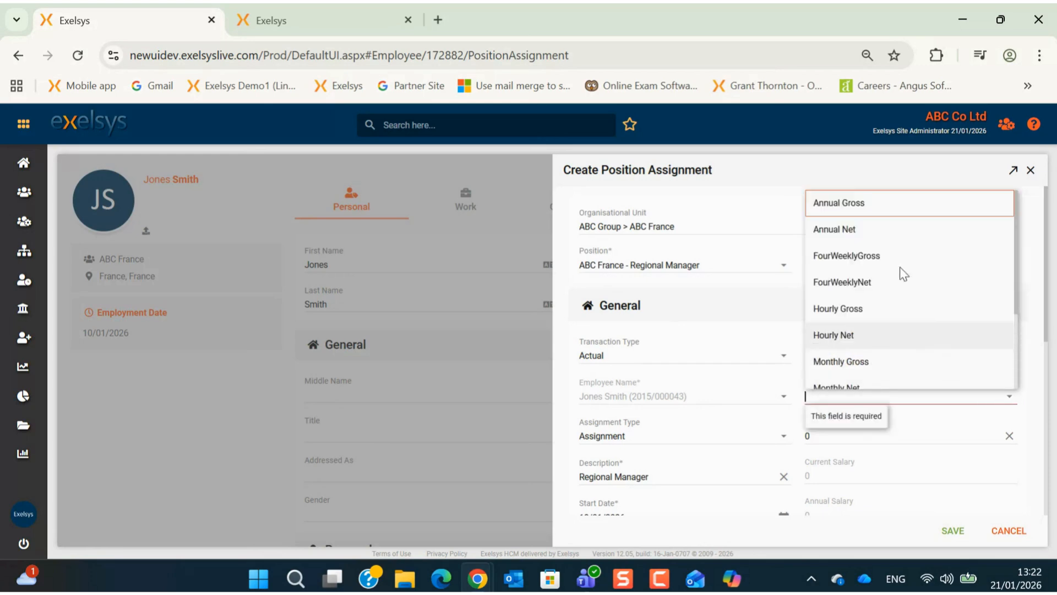
pyautogui.click(895, 205)
pyautogui.scroll(-3, 889, 435)
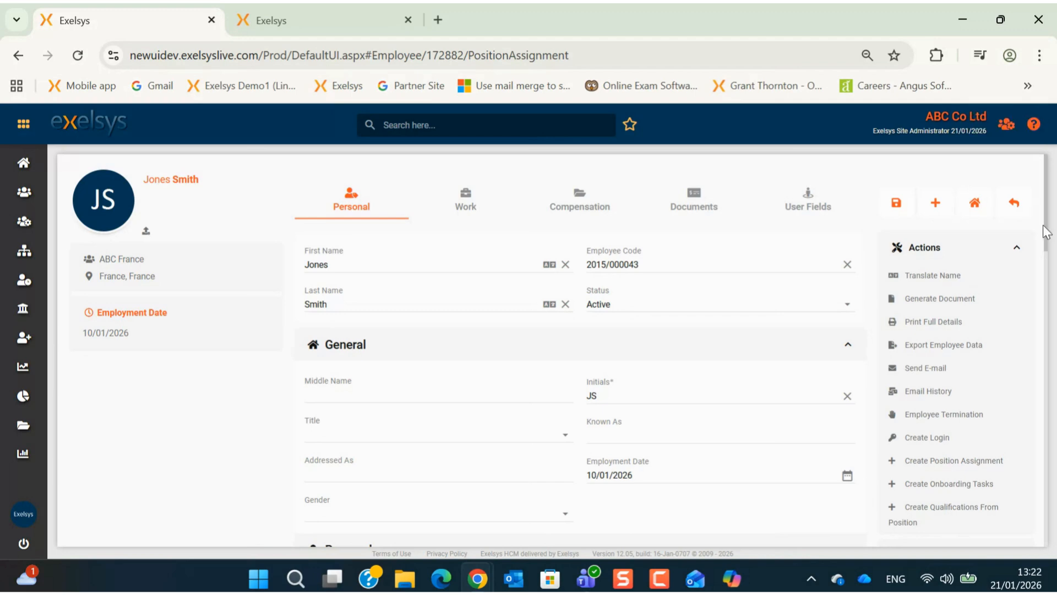
# Step: Set the Personal tab's address country to France and switch to the Work details
pyautogui.scroll(-1, 1049, 239)
pyautogui.moveTo(1049, 239); pyautogui.dragTo(1048, 492)
pyautogui.click(593, 361)
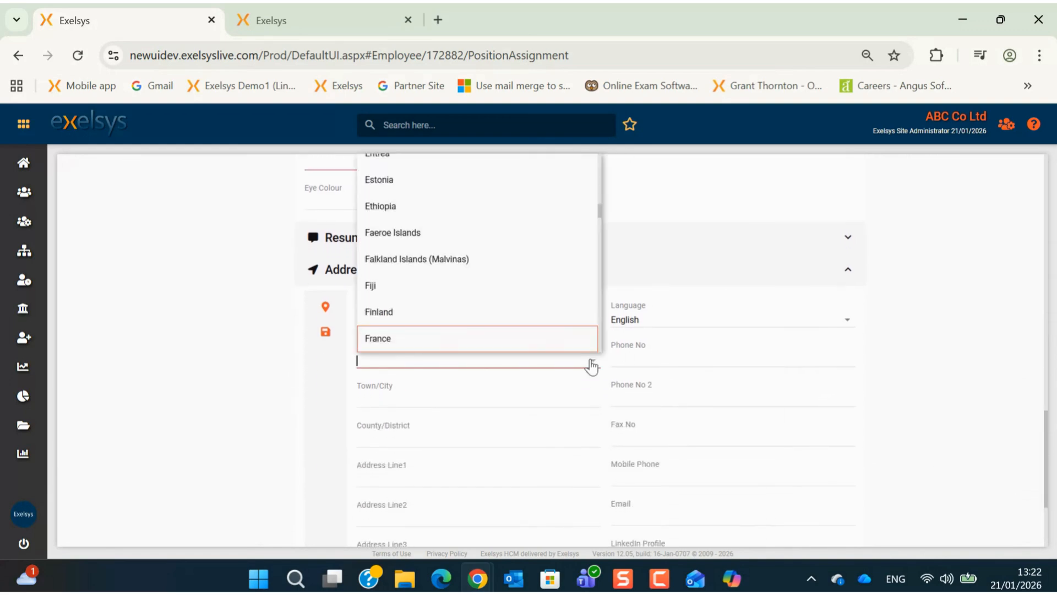
pyautogui.click(476, 339)
pyautogui.scroll(7, 476, 353)
pyautogui.scroll(10, 469, 395)
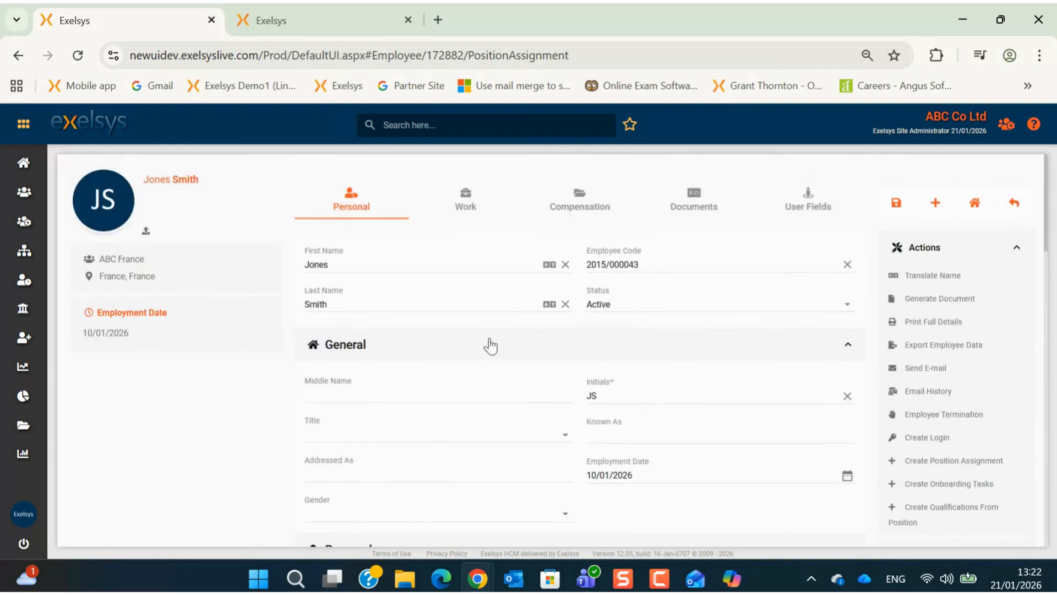
pyautogui.click(465, 198)
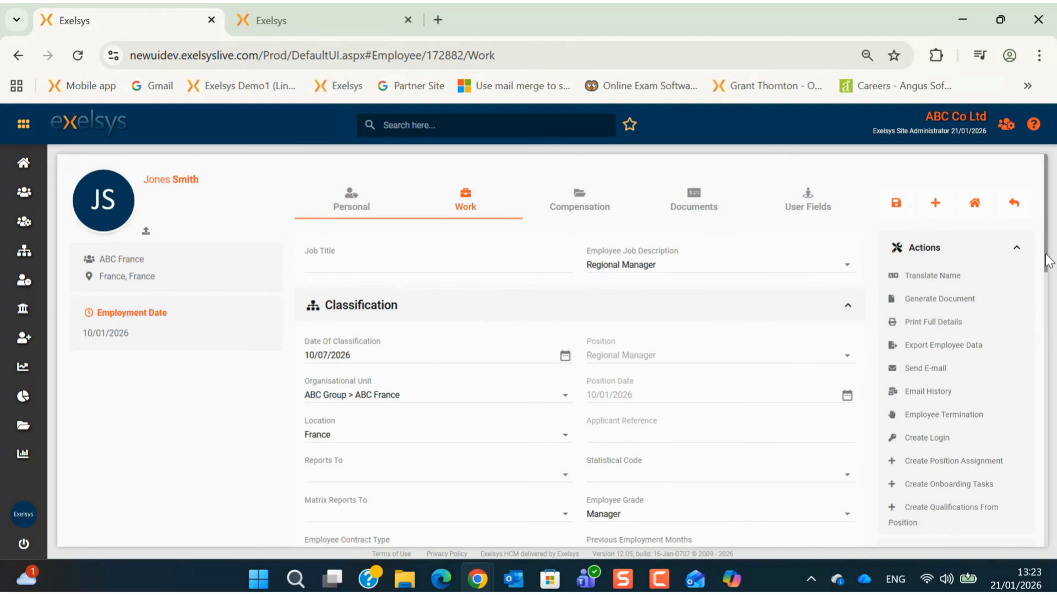
# Step: Enter the employee's work e-mail address under Communication, then show the Compensation details
pyautogui.moveTo(1046, 260); pyautogui.dragTo(1020, 528)
pyautogui.click(763, 420)
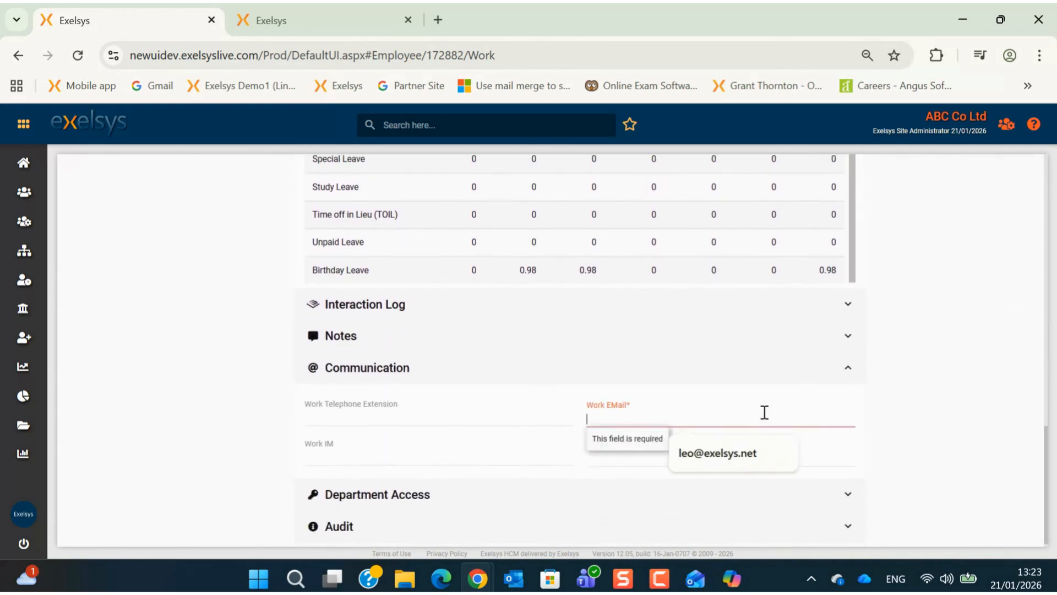
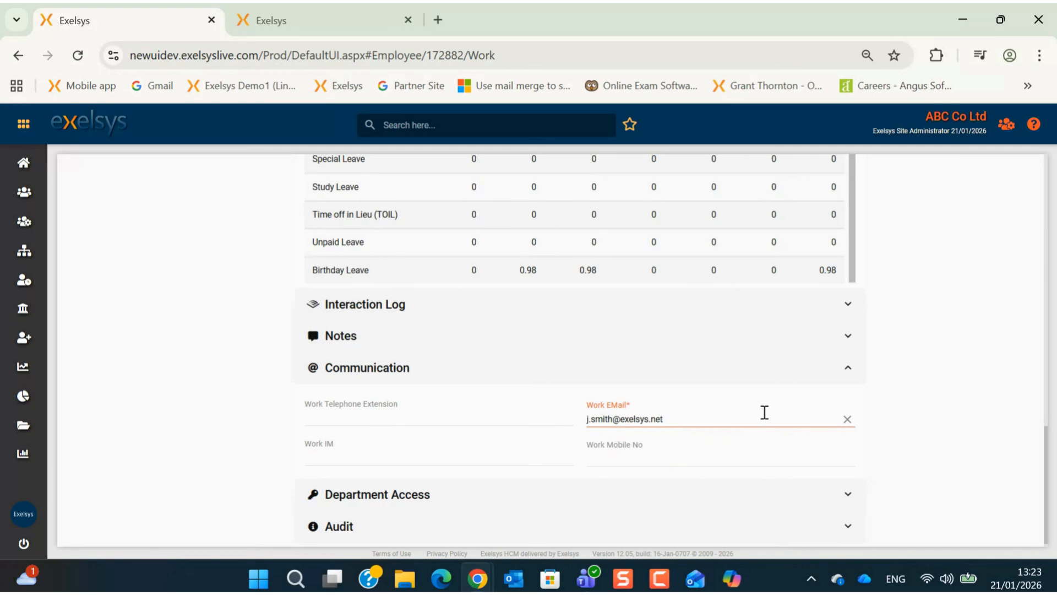
pyautogui.scroll(10, 763, 414)
pyautogui.click(584, 202)
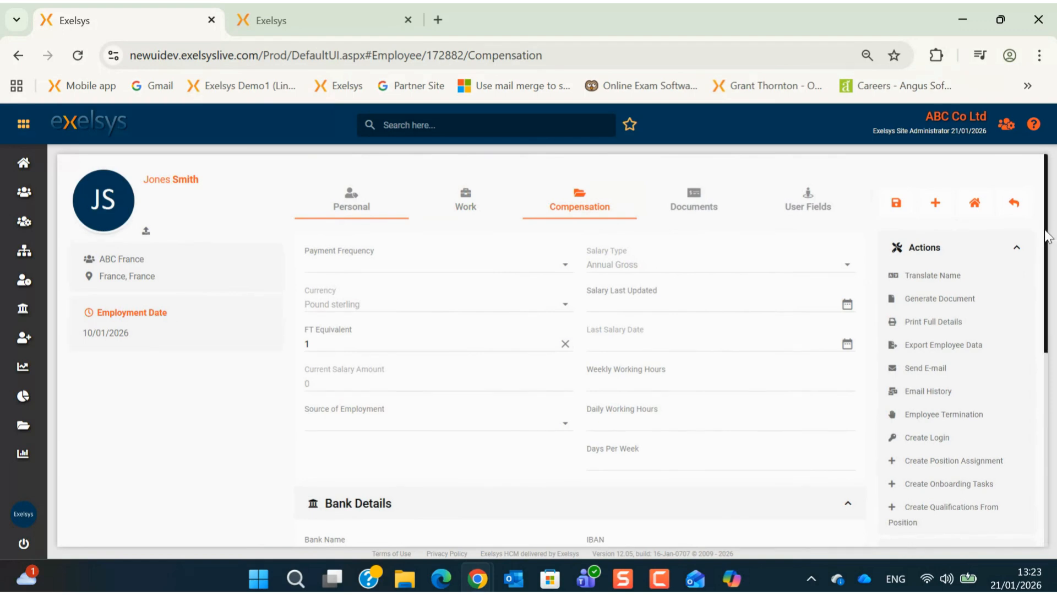
# Step: Look at the employee's Documents list without uploading anything, then save the employee record
pyautogui.moveTo(1051, 232)
pyautogui.mouseDown()
pyautogui.moveTo(1054, 412)
pyautogui.moveTo(1055, 232)
pyautogui.mouseUp()
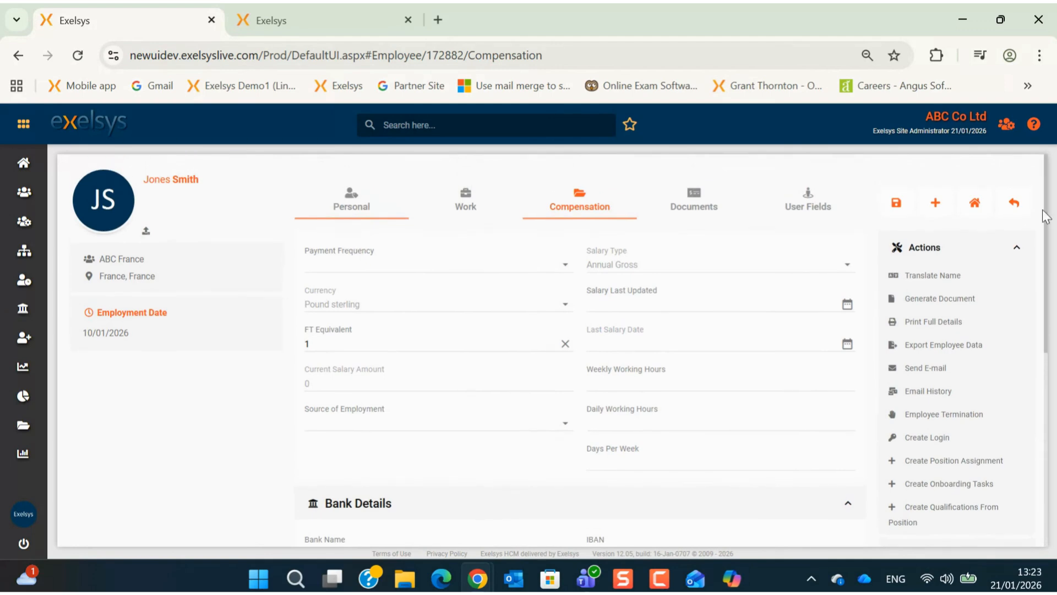
pyautogui.click(702, 203)
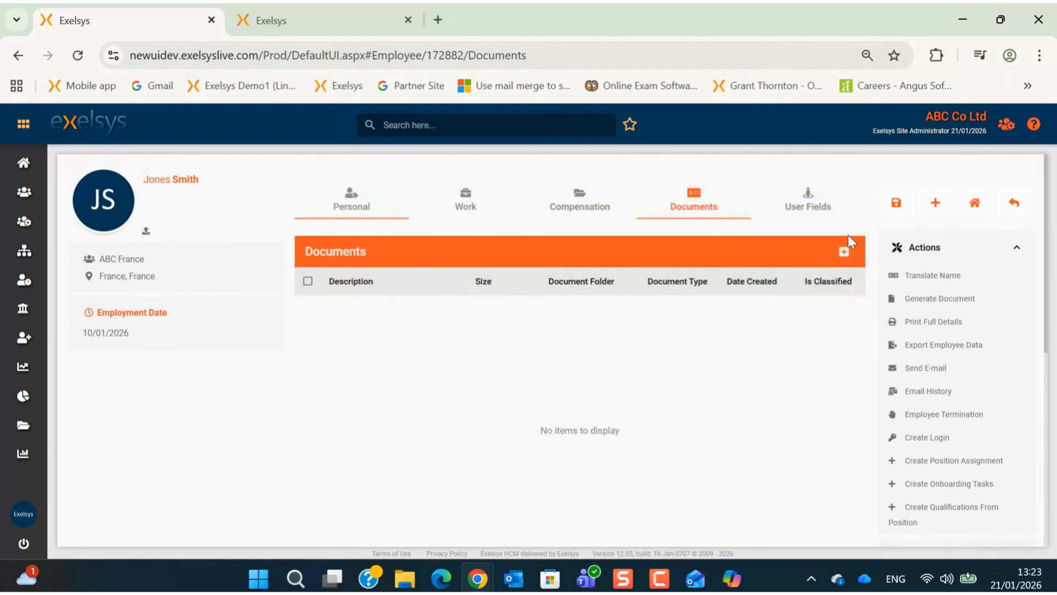
pyautogui.click(844, 253)
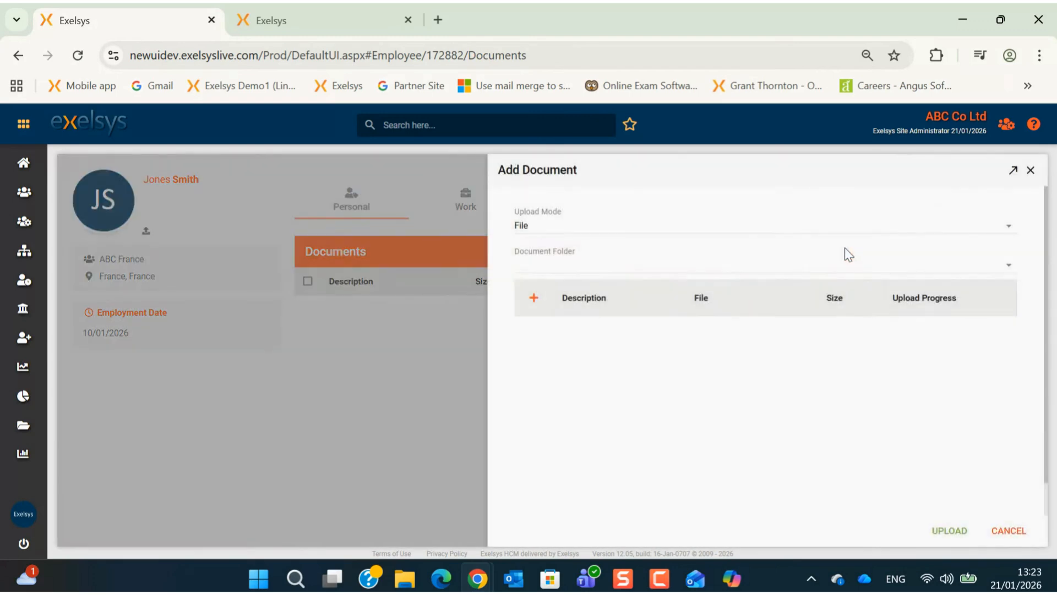
pyautogui.click(1030, 170)
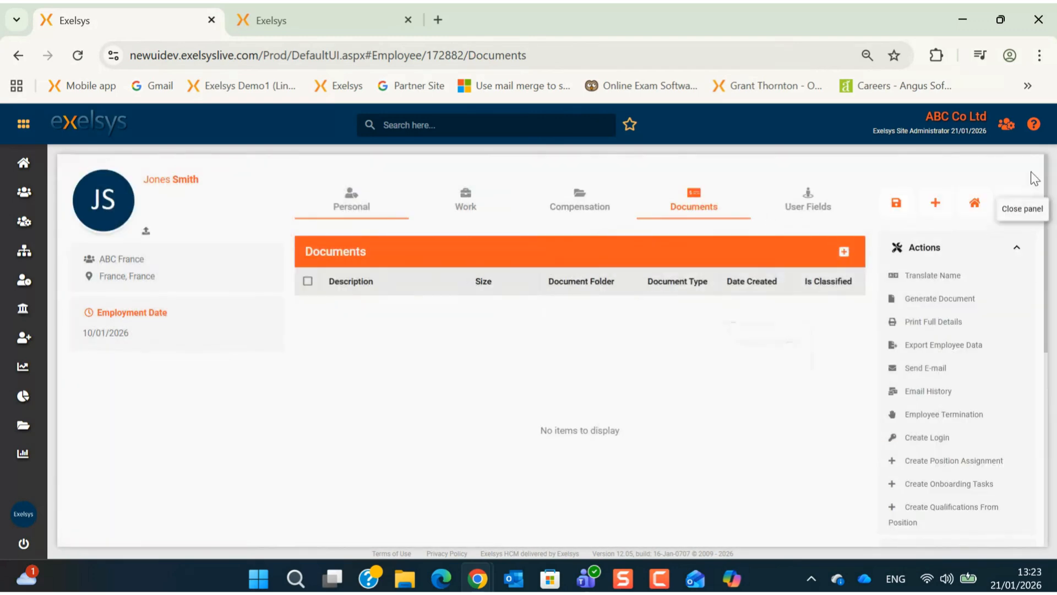
pyautogui.scroll(-4, 870, 300)
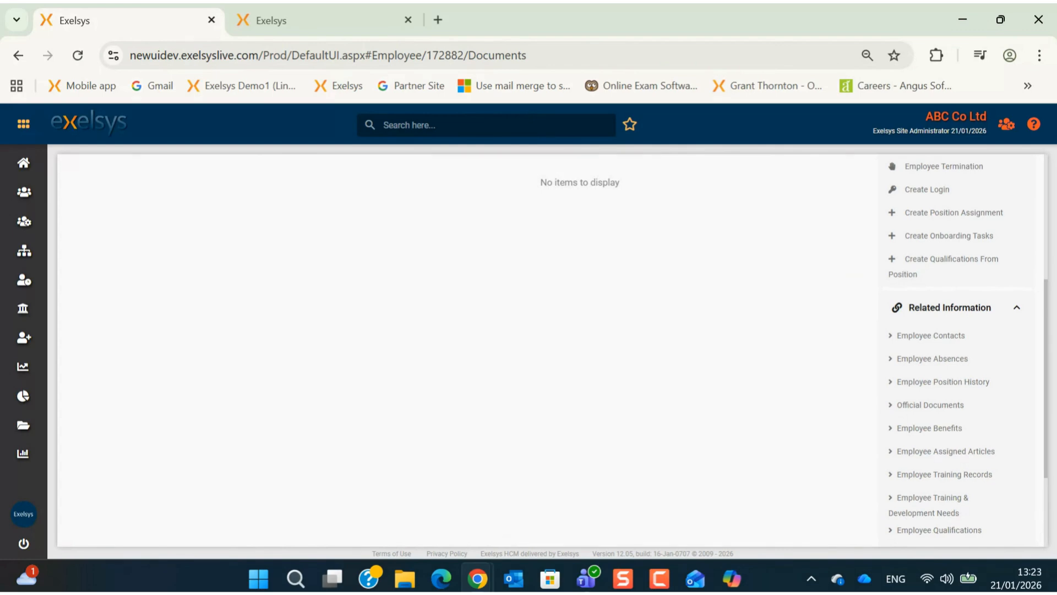
pyautogui.scroll(-3, 1036, 338)
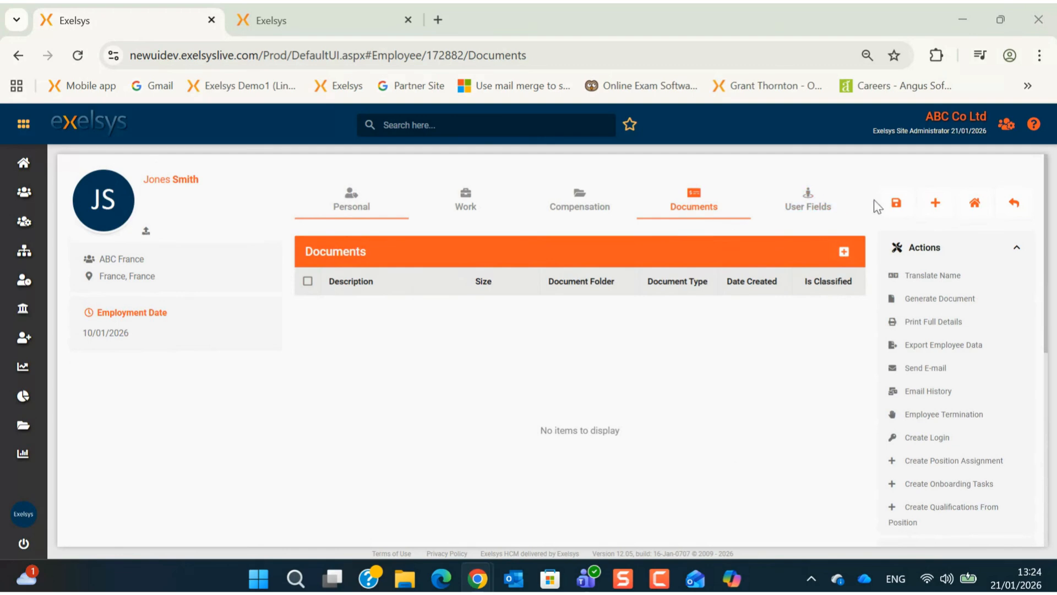
pyautogui.click(896, 204)
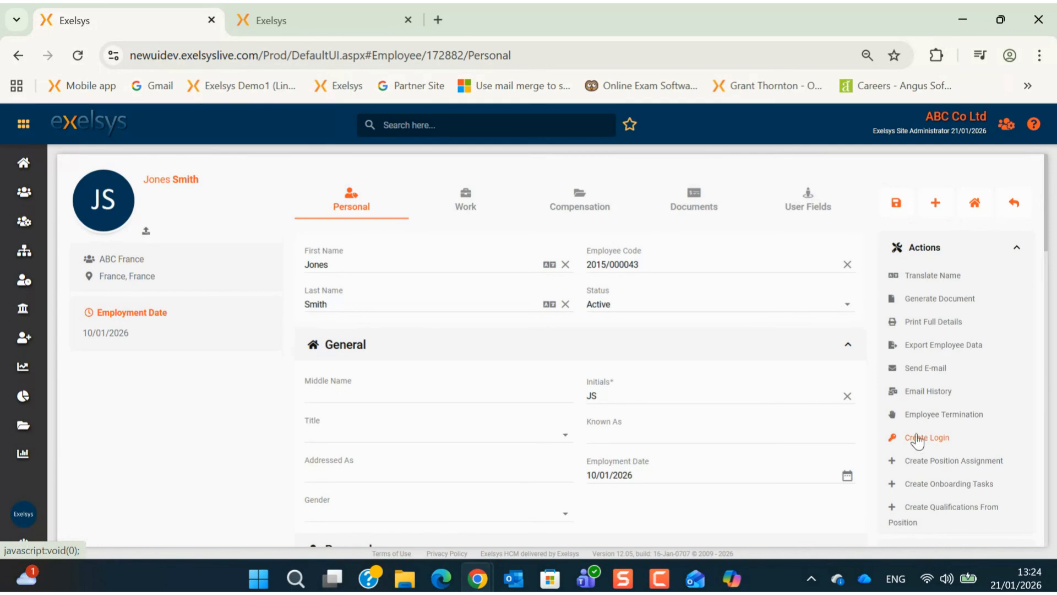
# Step: Select the ABC France employee employed 10/01/2026 in the Employees list and begin Create Login
pyautogui.moveTo(8, 198)
pyautogui.moveTo(22, 220)
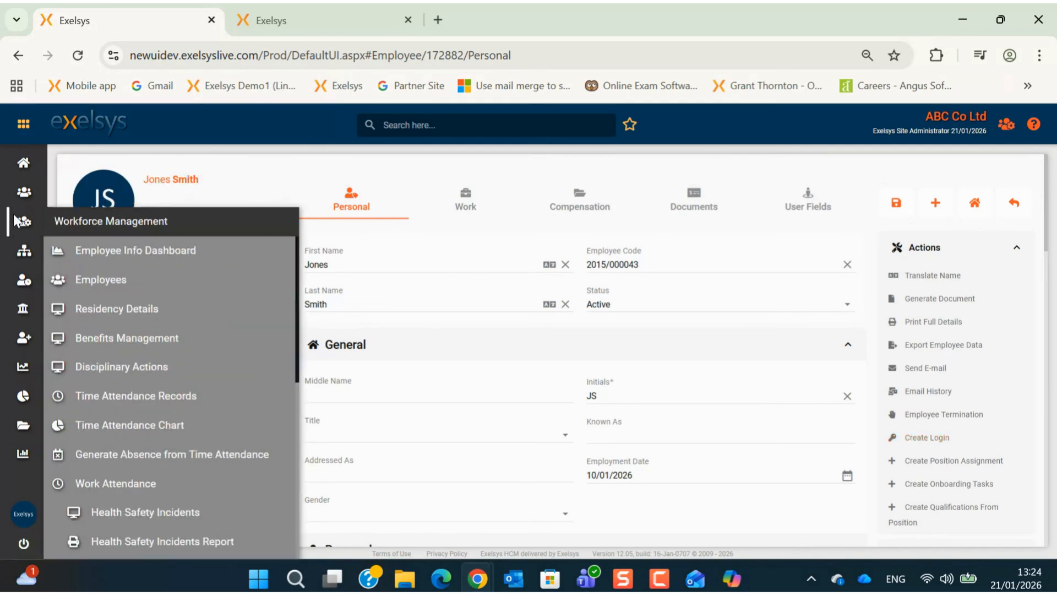
pyautogui.click(190, 284)
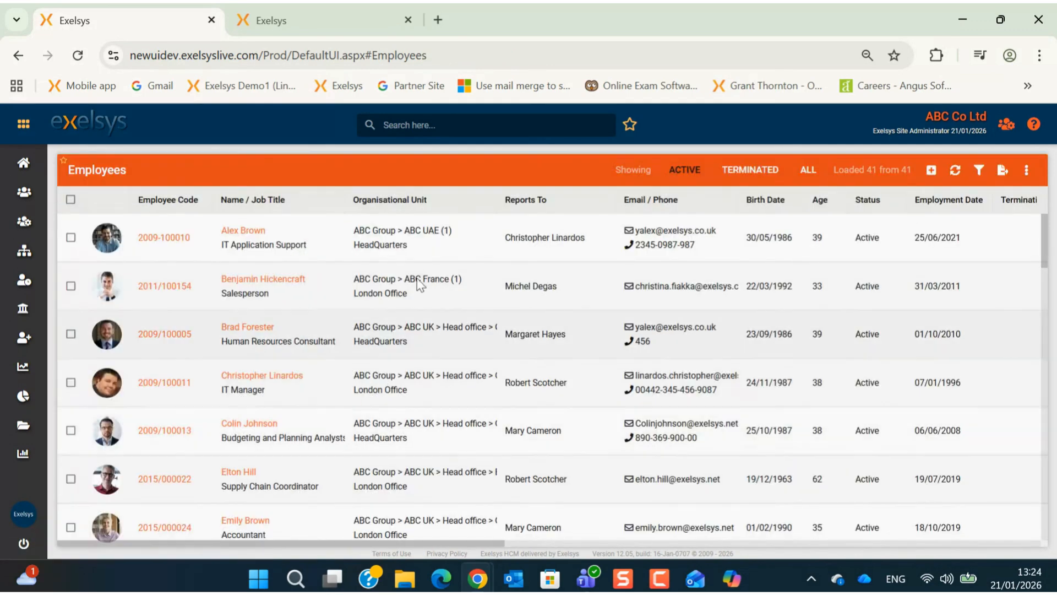
pyautogui.scroll(-7, 339, 406)
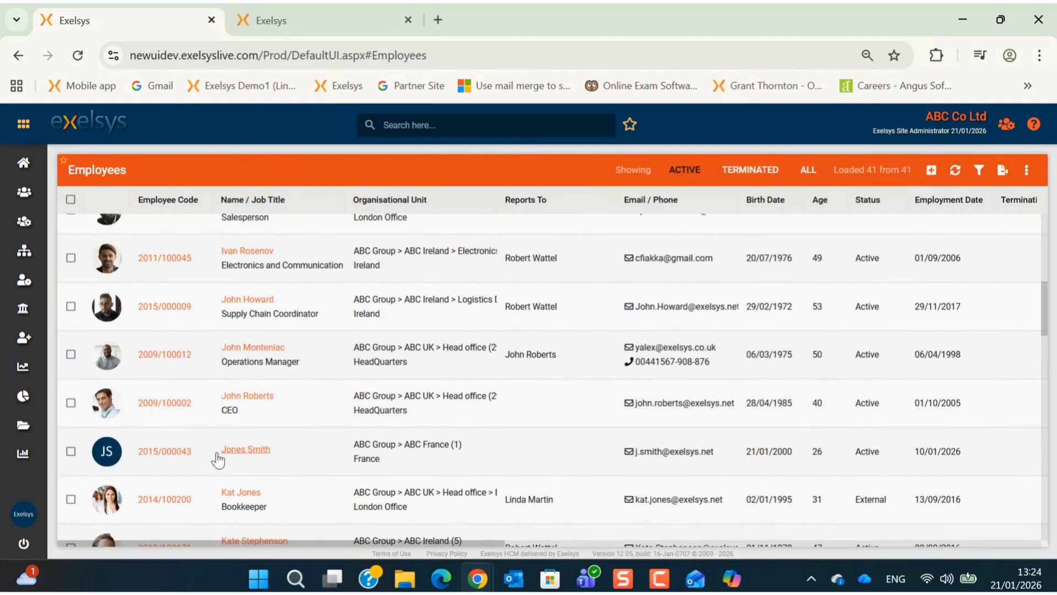
pyautogui.click(71, 451)
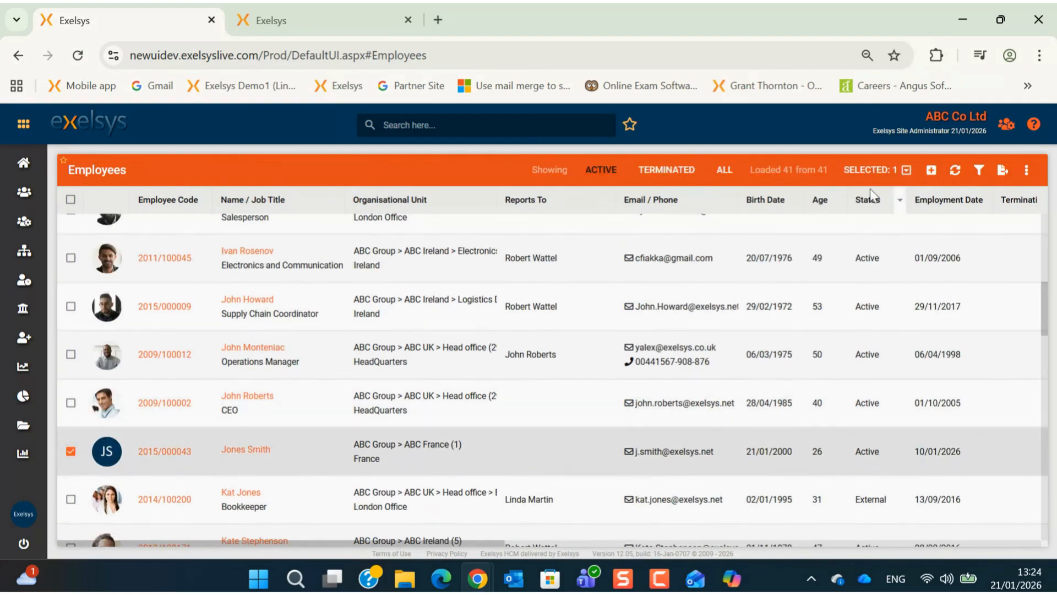
pyautogui.click(881, 170)
pyautogui.click(836, 343)
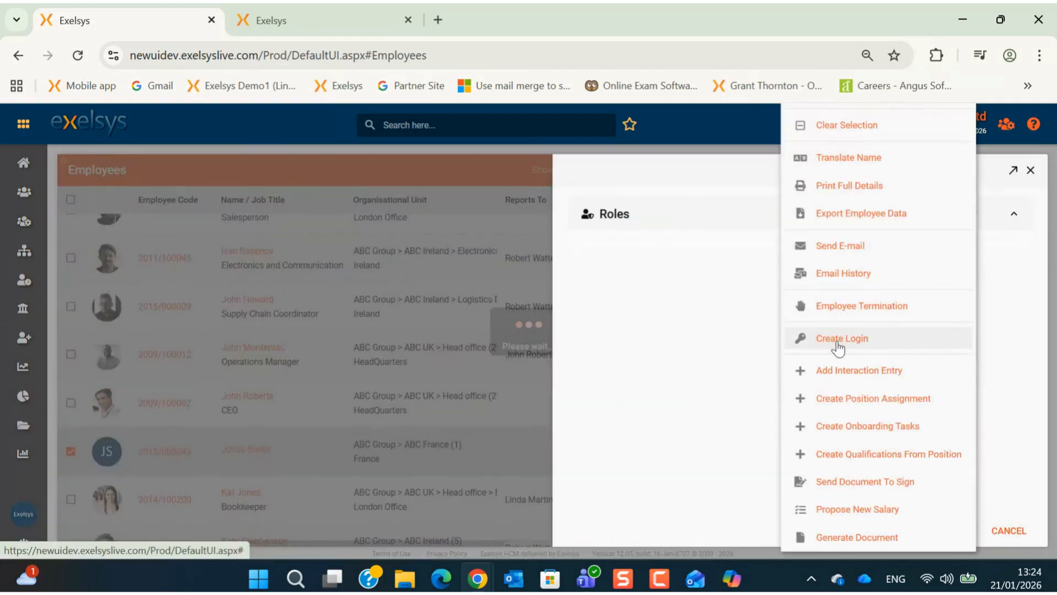
# Step: Make the login Active and add the HR Self Service User and HR My Employee Related Info roles
pyautogui.click(1023, 232)
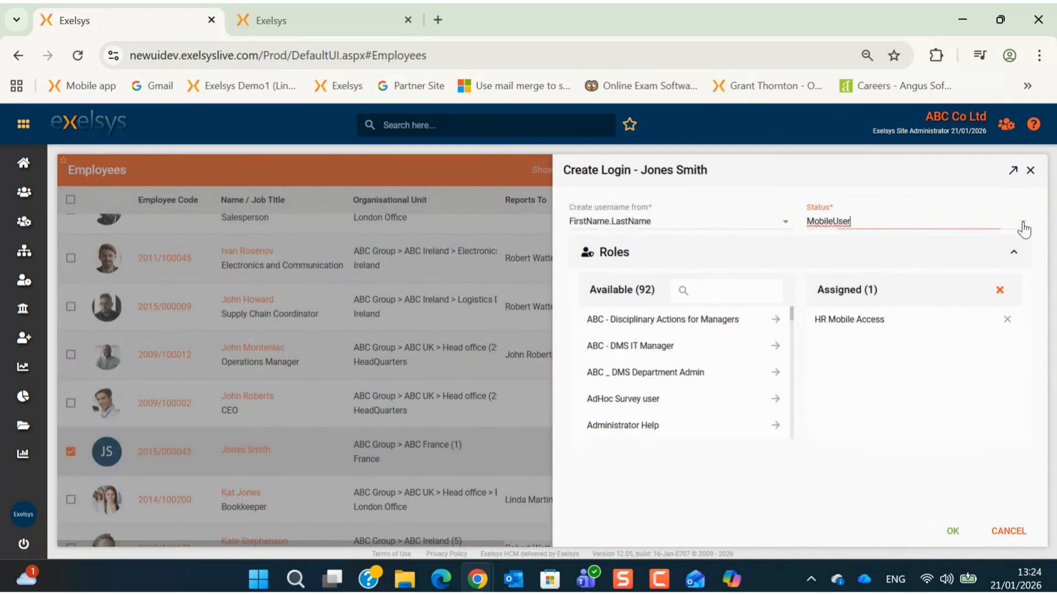
pyautogui.click(891, 241)
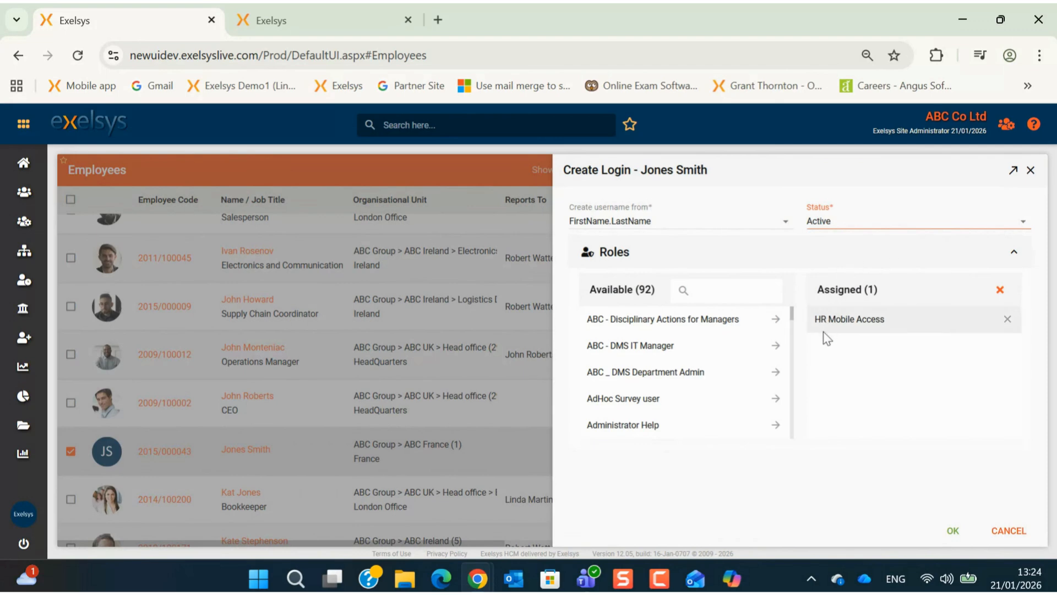
pyautogui.click(733, 290)
pyautogui.write('H')
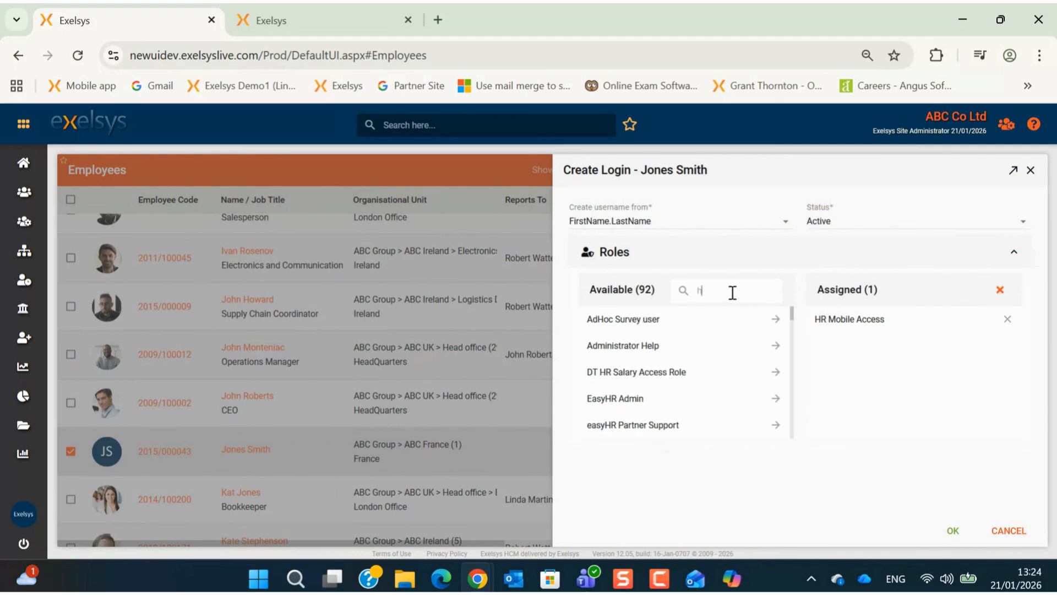
pyautogui.write('r se')
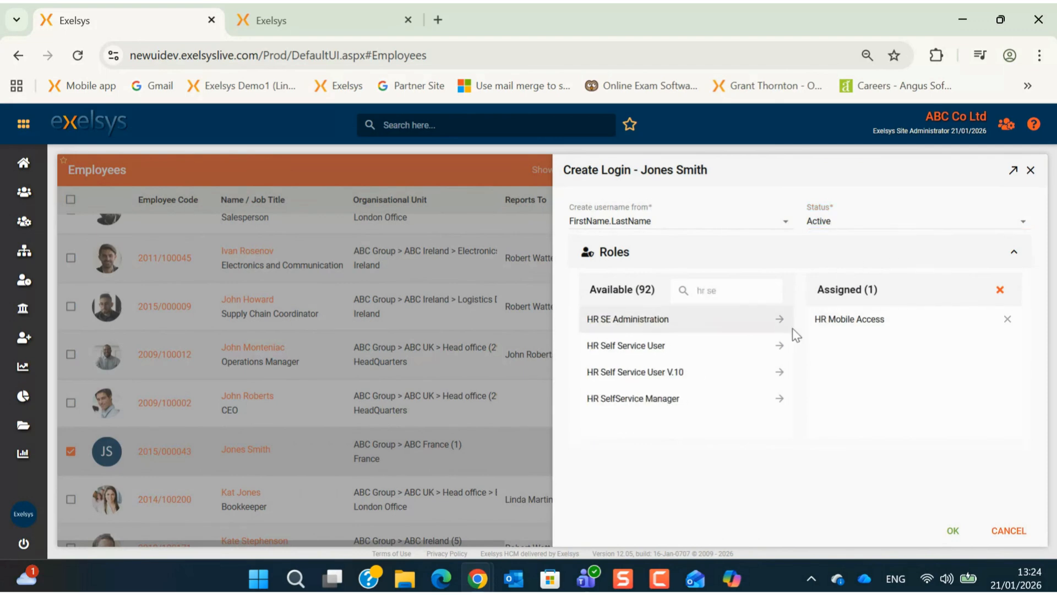
pyautogui.click(780, 346)
pyautogui.click(737, 285)
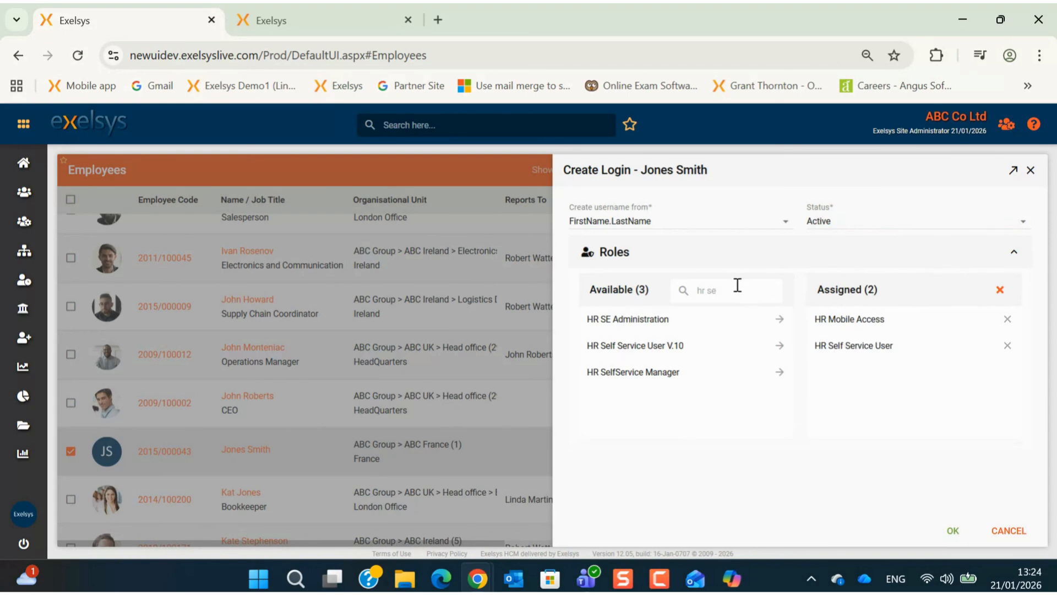
pyautogui.press('BackSpace')
pyautogui.press('BackSpace')
pyautogui.write('my')
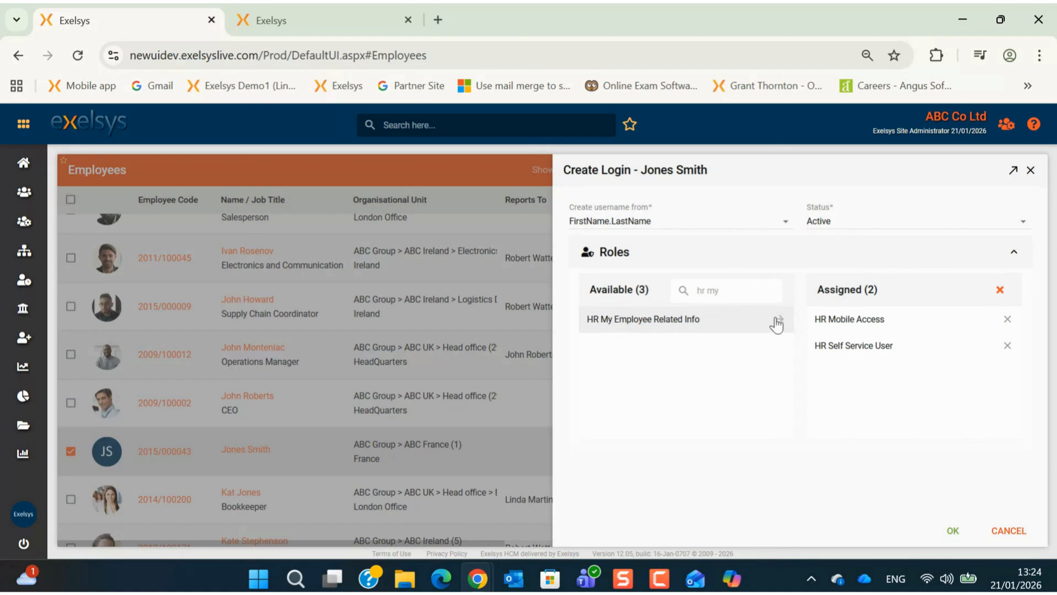
pyautogui.click(785, 330)
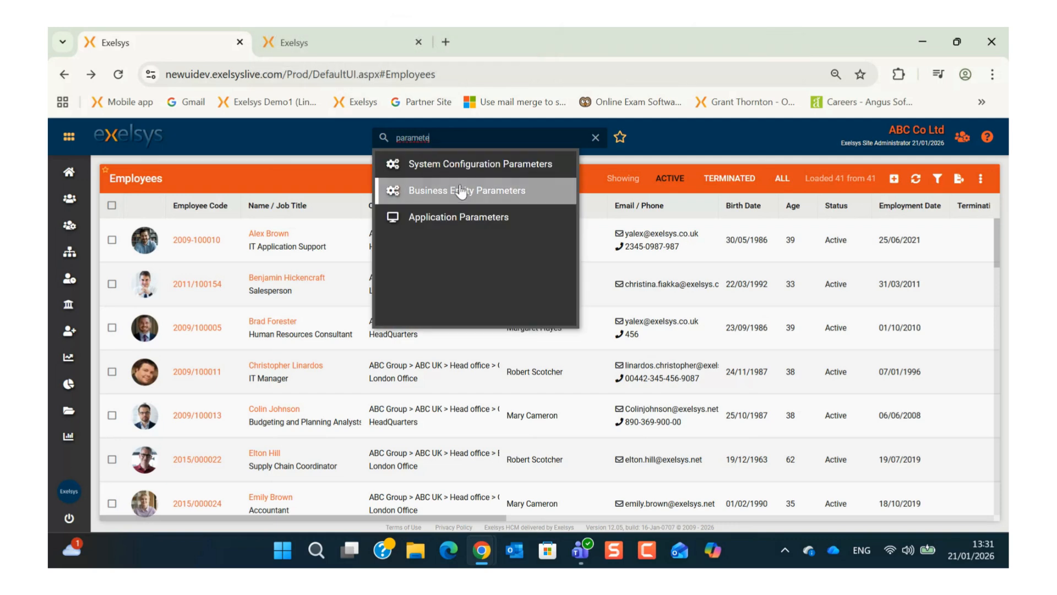
# Step: Check the UseAIToParseResumes value in Business Entity Parameters, closing without changes
pyautogui.click(463, 109)
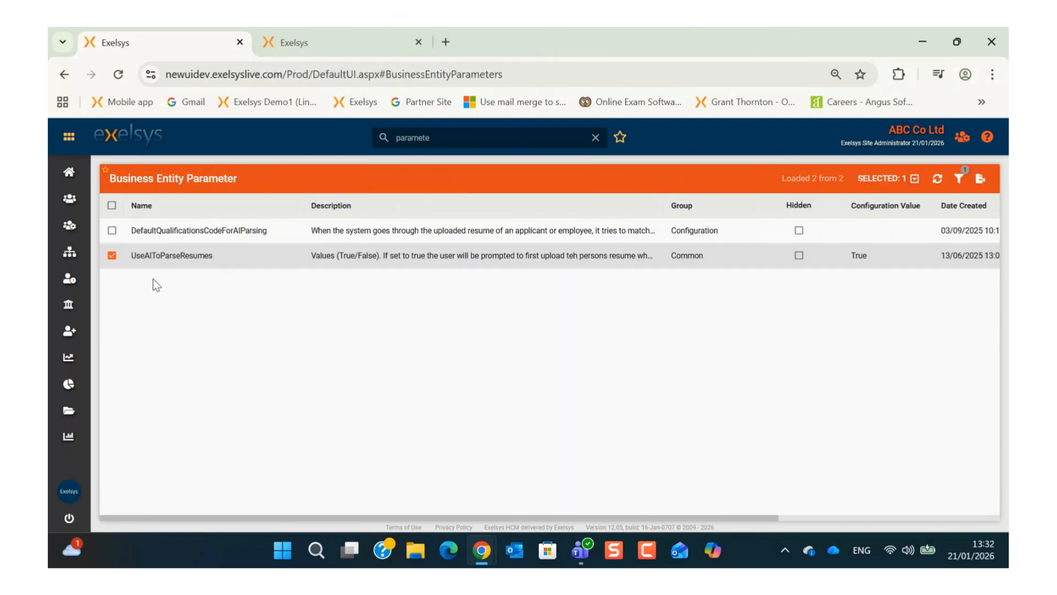
pyautogui.doubleClick(294, 262)
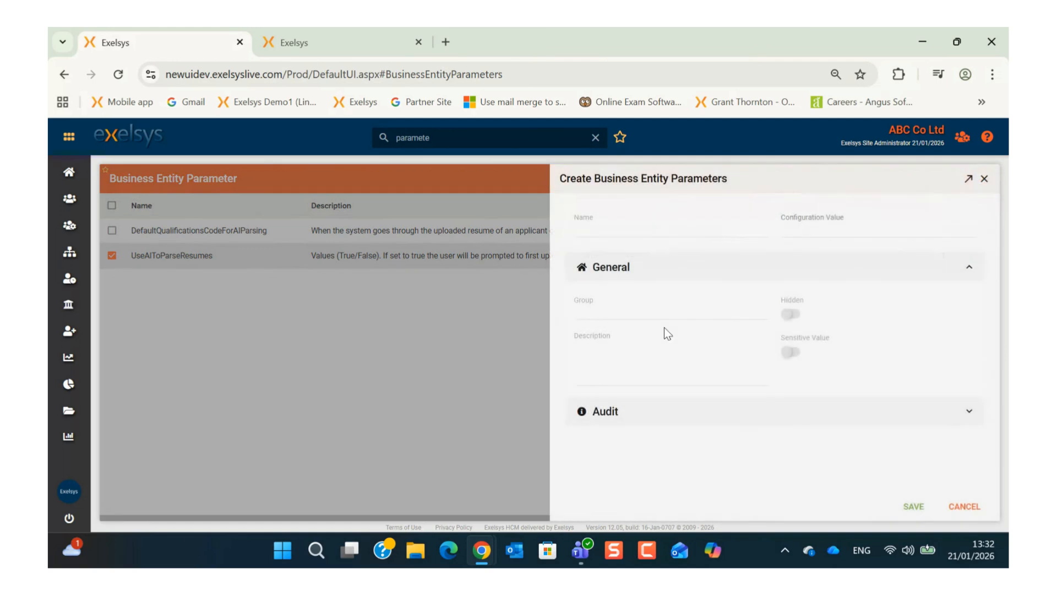
pyautogui.click(972, 495)
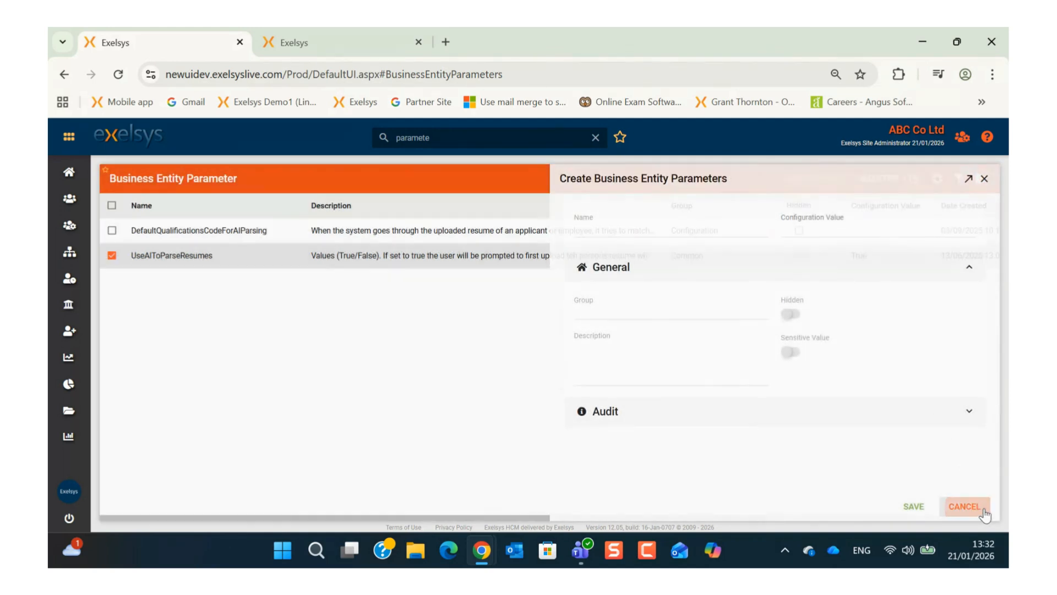
# Step: Start a new employee from the Employees list
pyautogui.moveTo(69, 225)
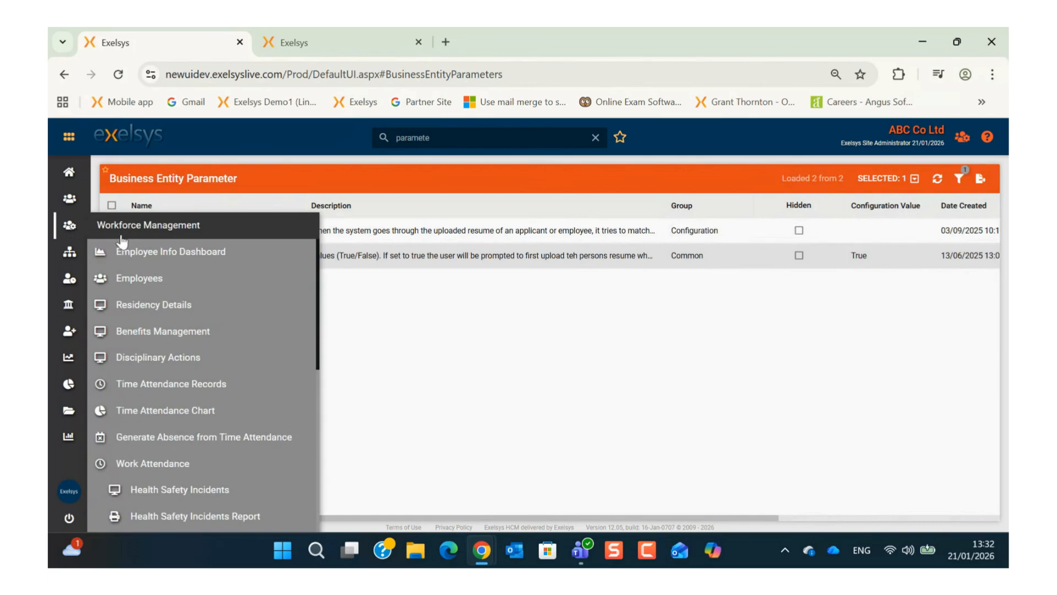
pyautogui.click(138, 278)
pyautogui.click(893, 179)
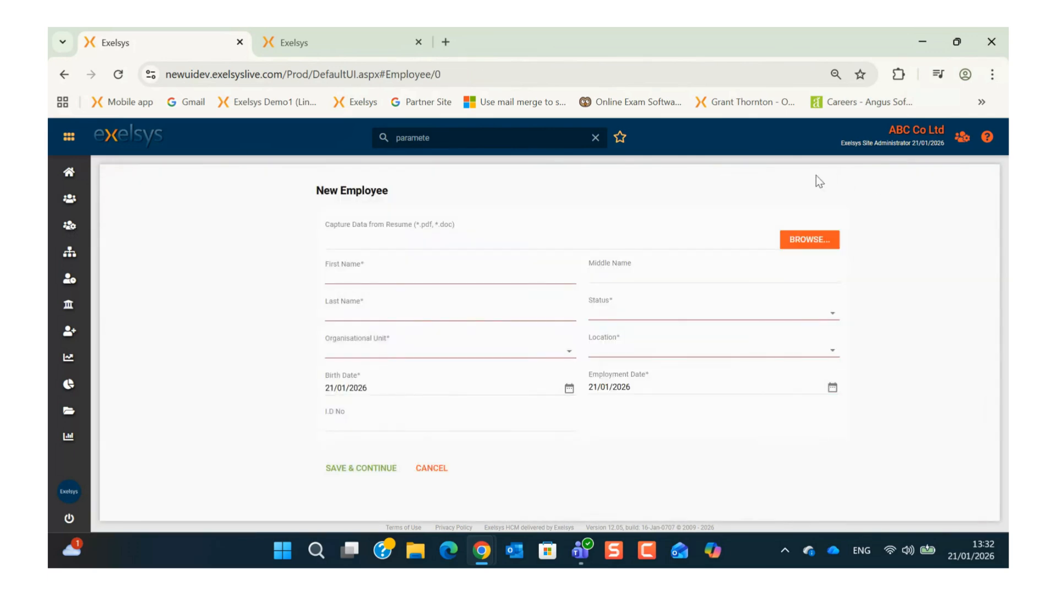
# Step: Load the Alex CV IT Support Vacancy.docx resume into the new employee form and parse it
pyautogui.click(819, 243)
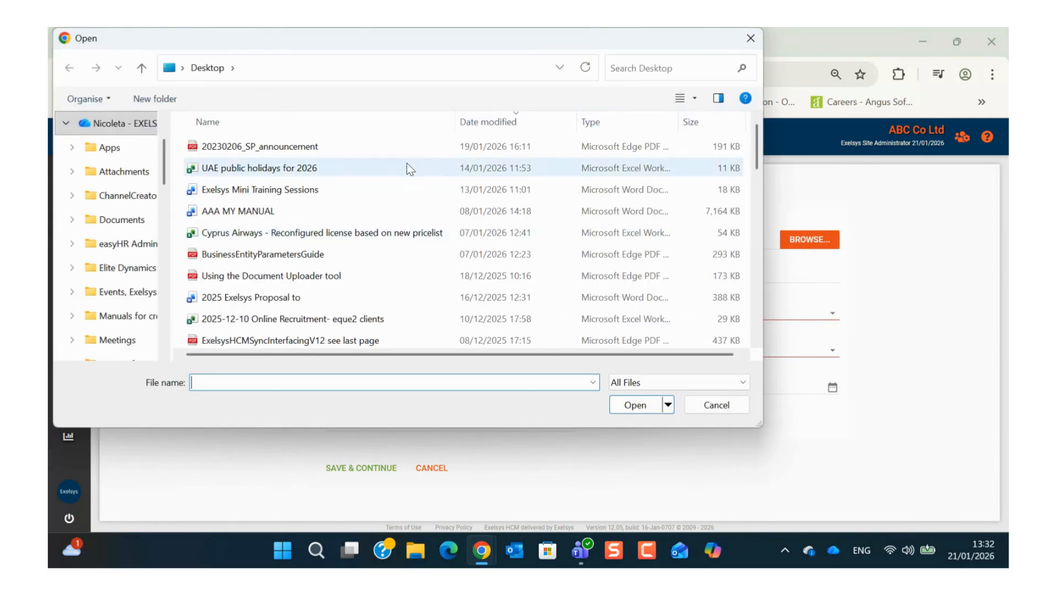
pyautogui.scroll(-2, 338, 233)
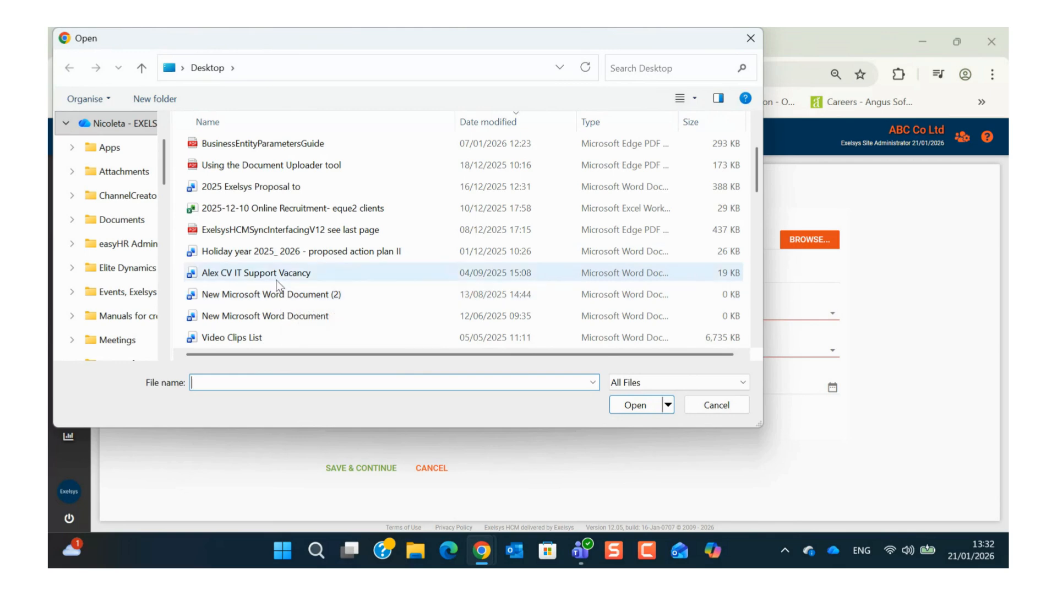
pyautogui.click(283, 273)
pyautogui.click(637, 408)
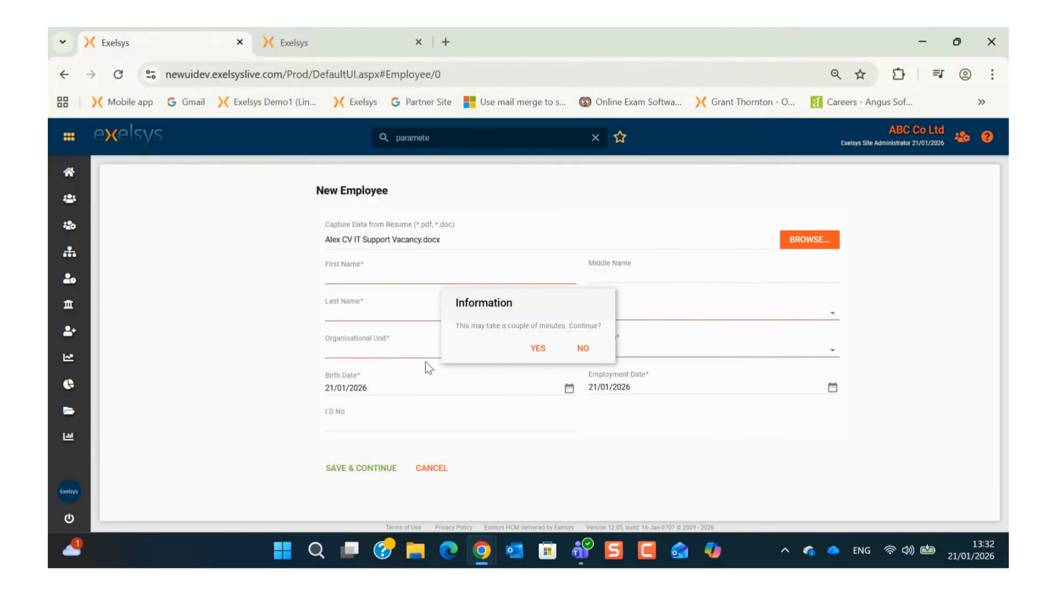
pyautogui.click(538, 348)
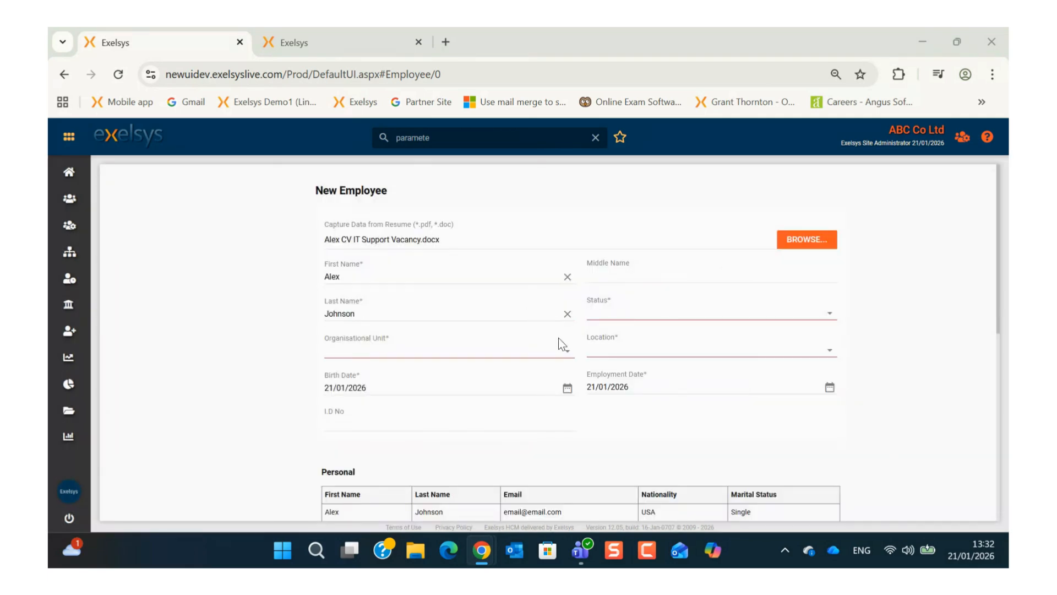
# Step: Place the employee in ABC Group > ABC France with status Active and save
pyautogui.click(569, 357)
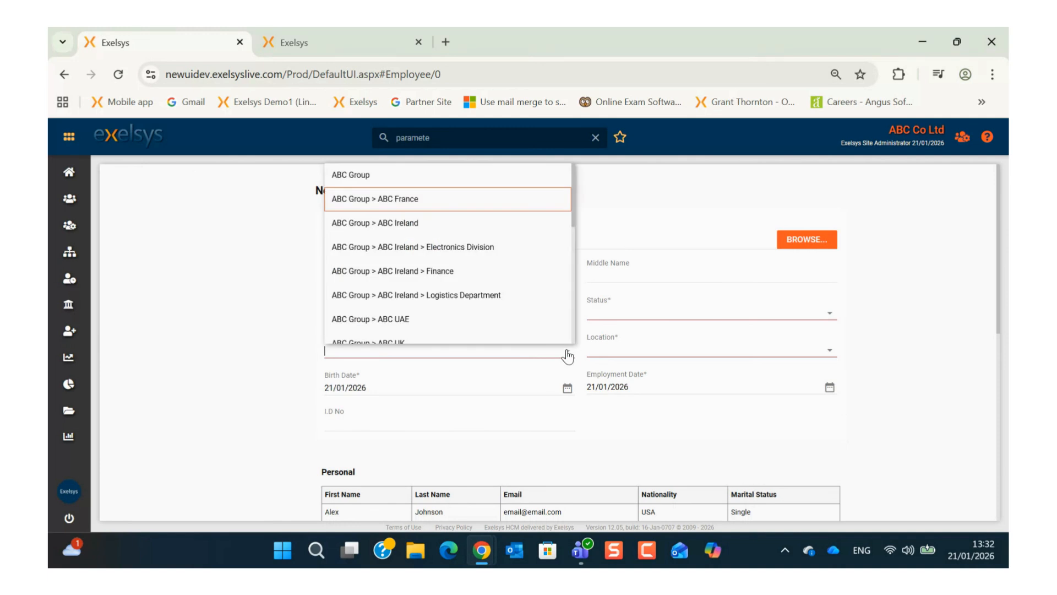
pyautogui.click(435, 199)
pyautogui.click(832, 314)
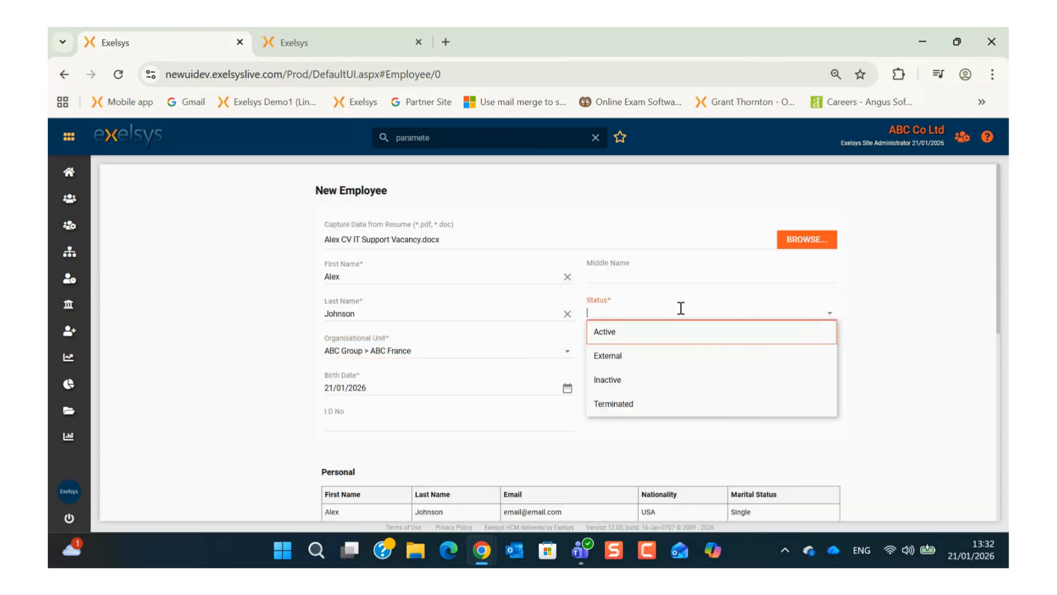
pyautogui.click(675, 334)
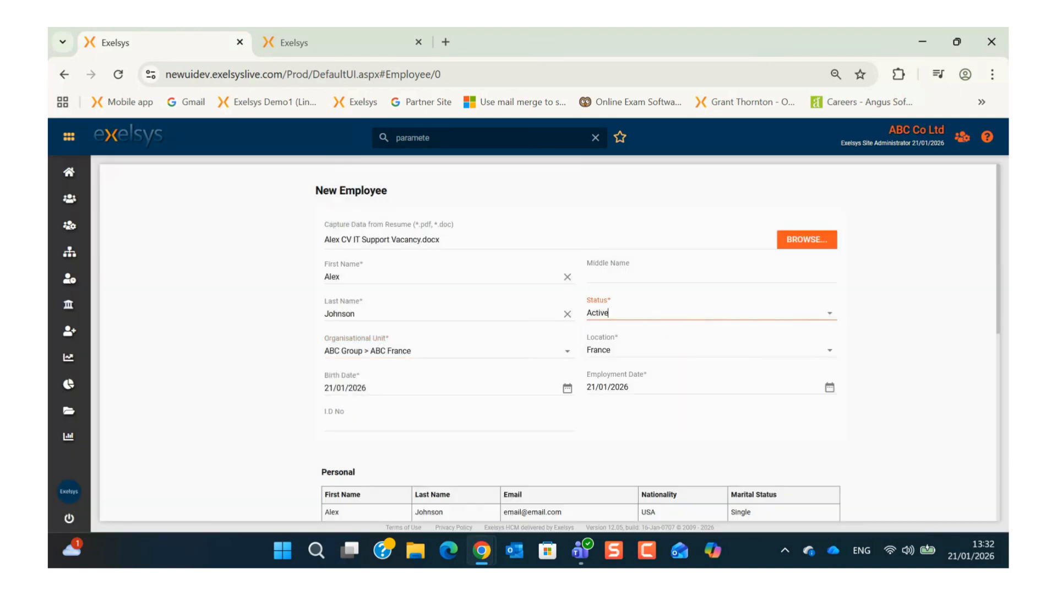
pyautogui.scroll(-8, 584, 418)
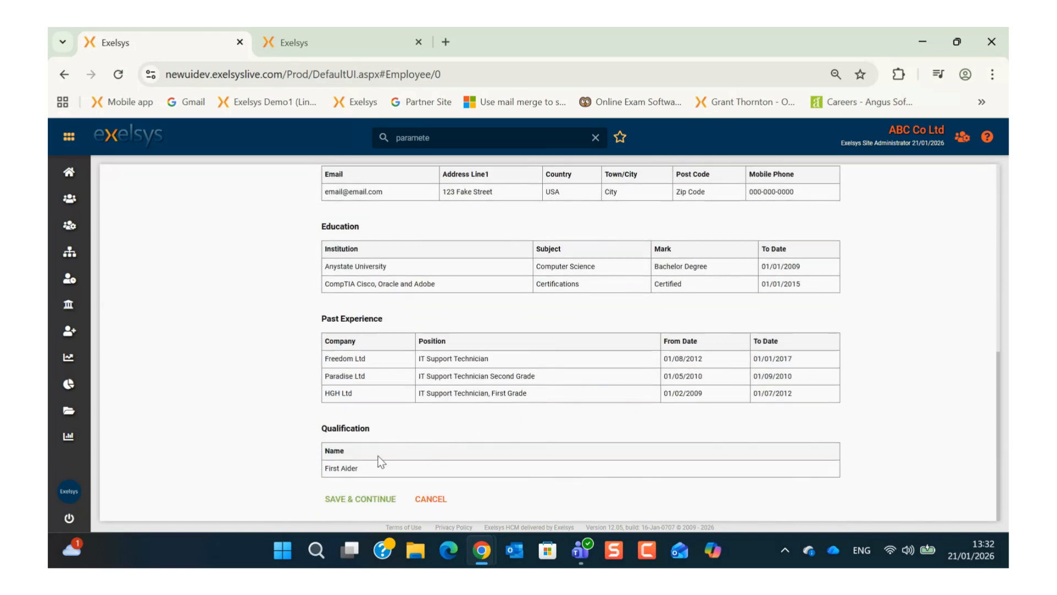
pyautogui.click(358, 498)
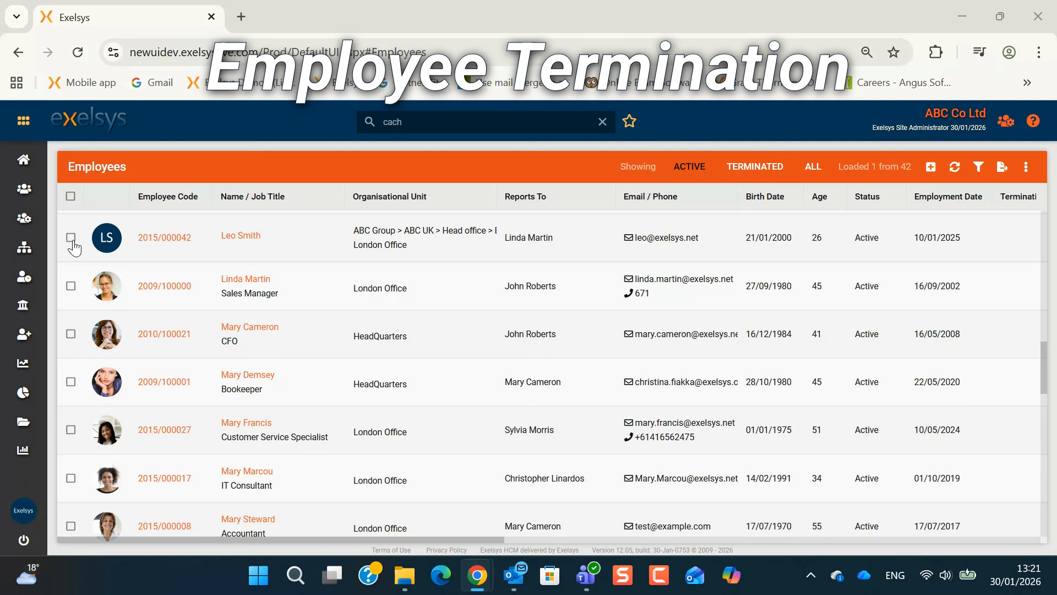
# Step: Start terminating the top-listed employee as Dismissed with termination date 14/01/2026
pyautogui.scroll(-3, 71, 237)
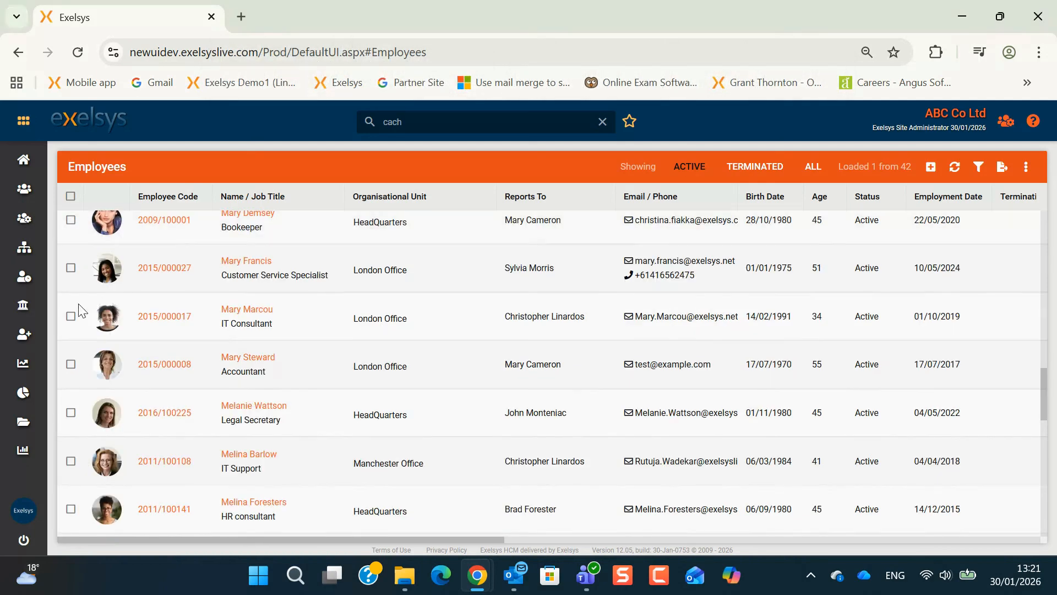
pyautogui.scroll(3, 81, 388)
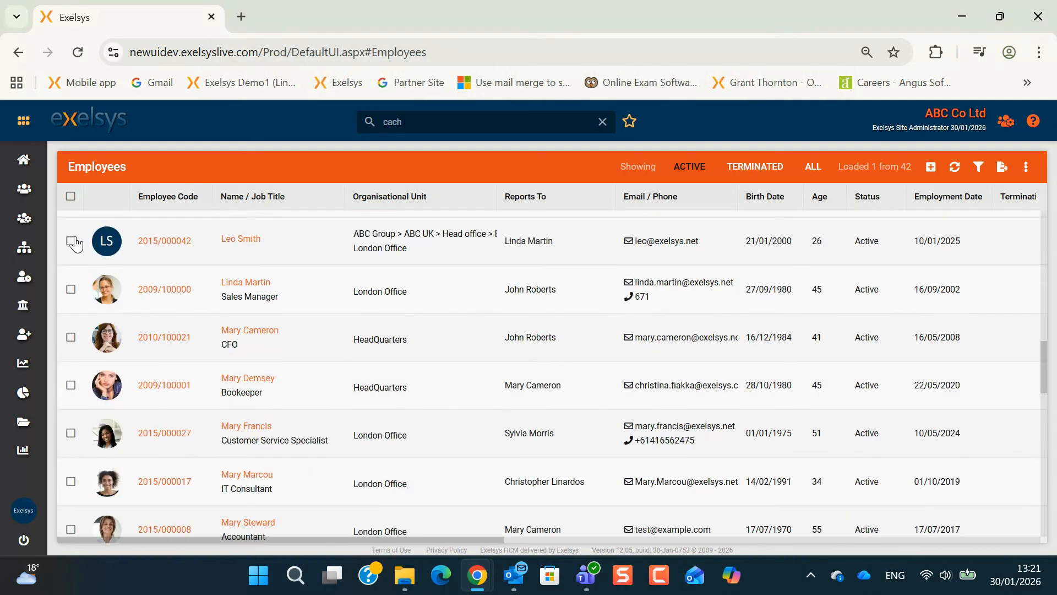
pyautogui.click(70, 240)
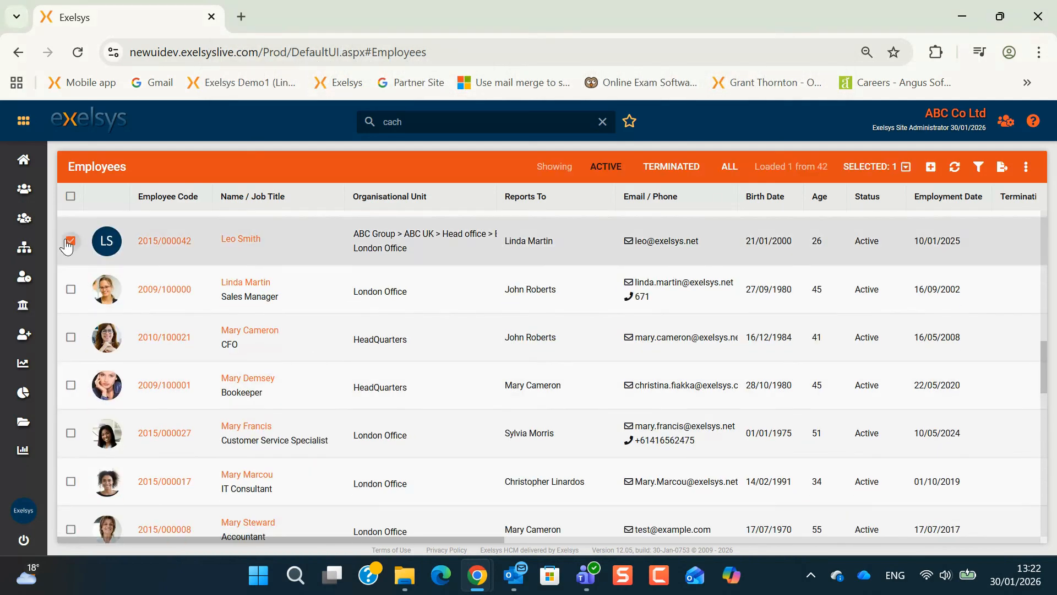
pyautogui.click(867, 171)
pyautogui.click(843, 273)
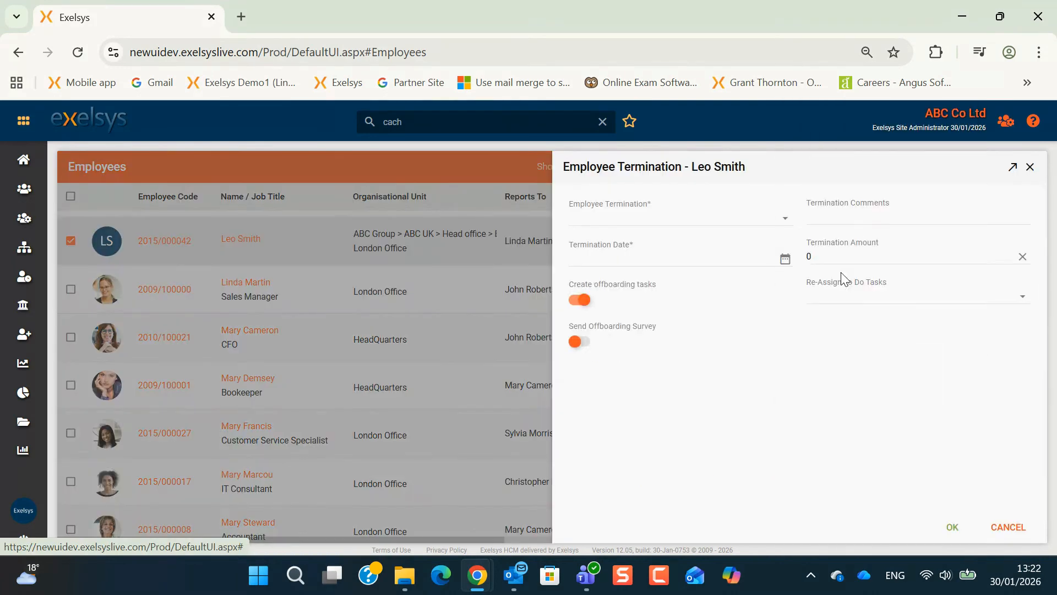
pyautogui.click(785, 218)
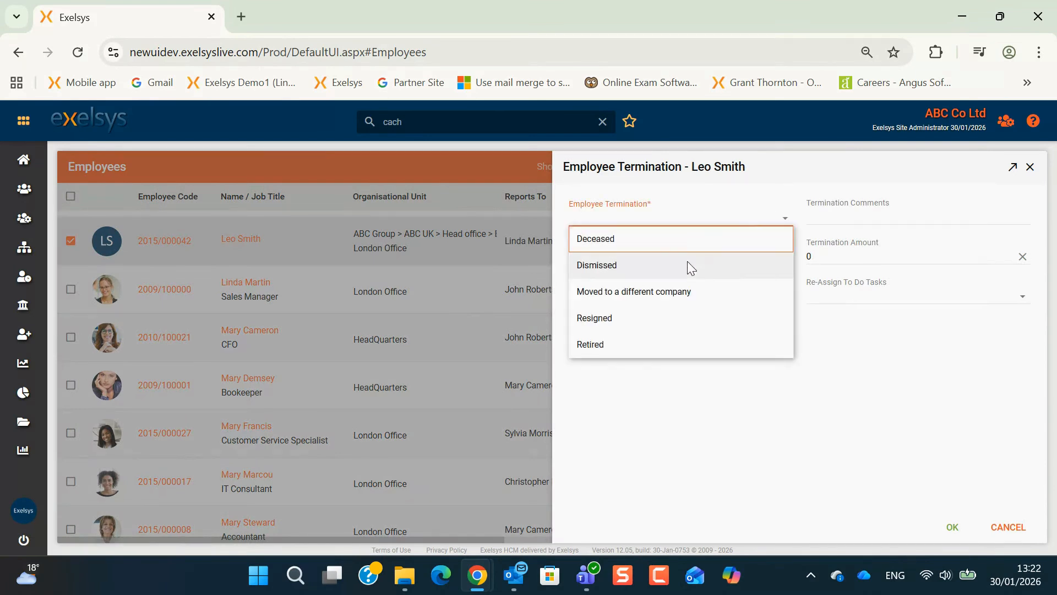
pyautogui.click(688, 264)
pyautogui.click(785, 259)
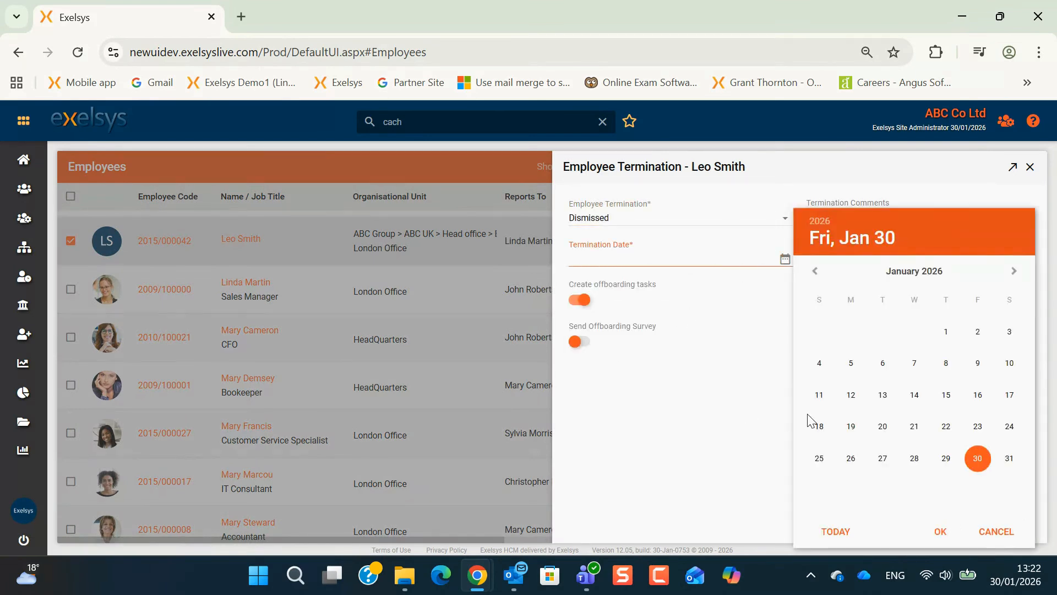
pyautogui.click(914, 394)
pyautogui.click(940, 530)
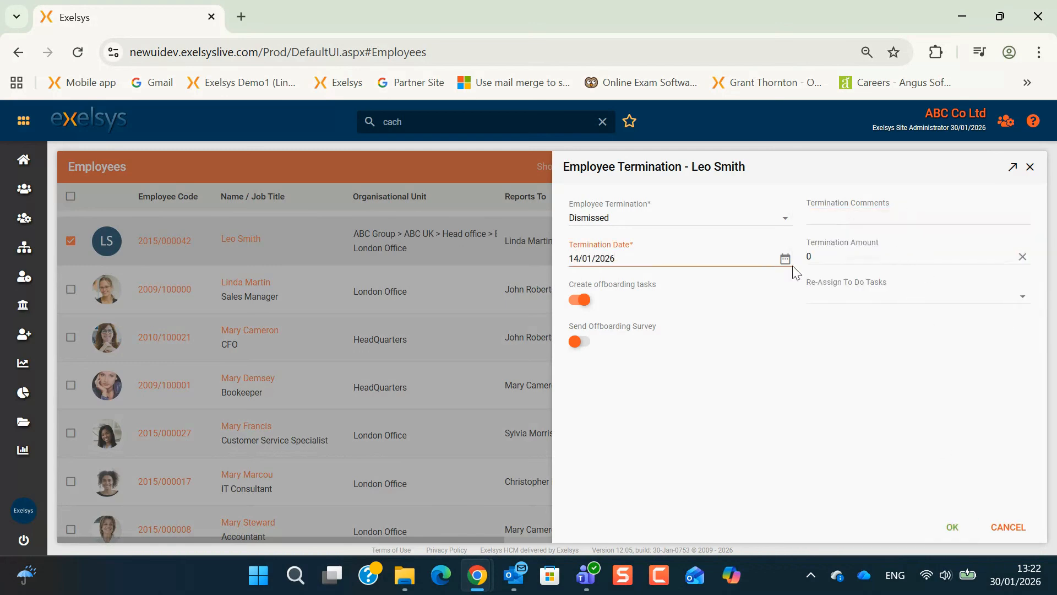
# Step: Enable offboarding tasks and the Off boarding survey with the Z_EMP_Off Boarding Survey template, then confirm
pyautogui.click(584, 302)
pyautogui.click(575, 343)
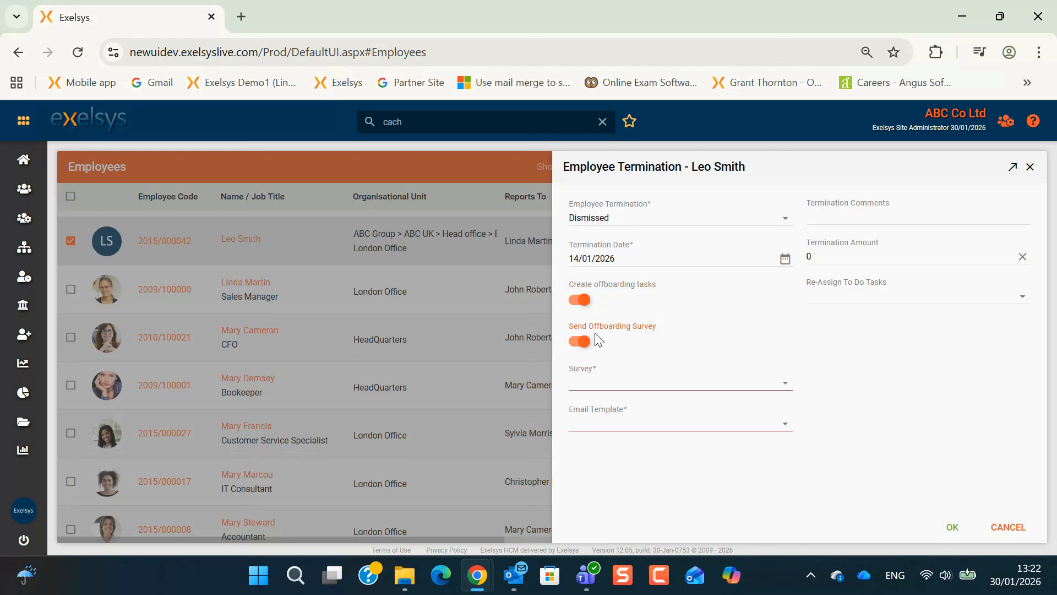
pyautogui.click(785, 386)
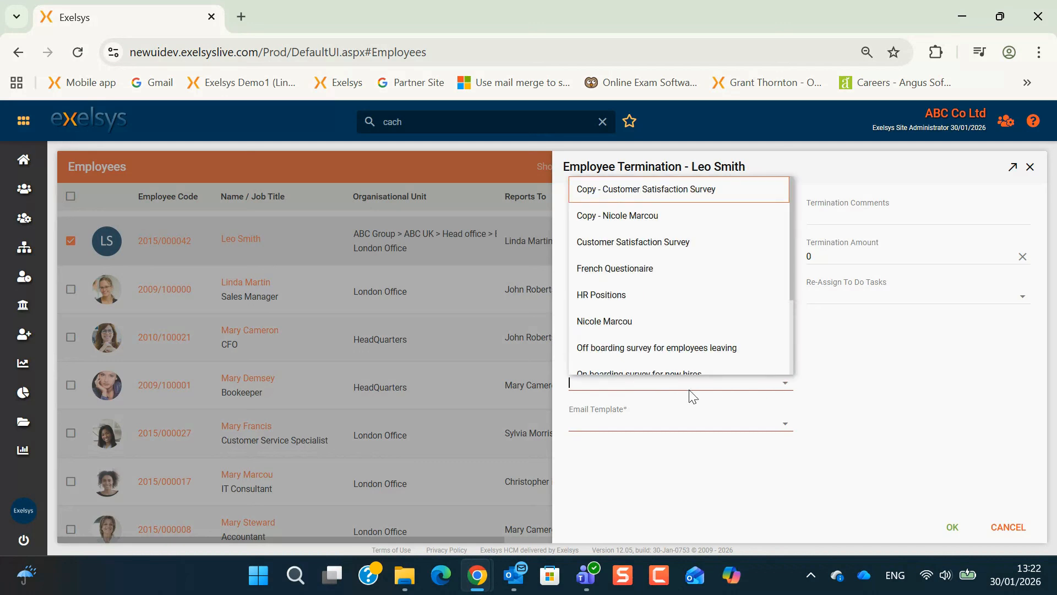
pyautogui.scroll(-2, 676, 308)
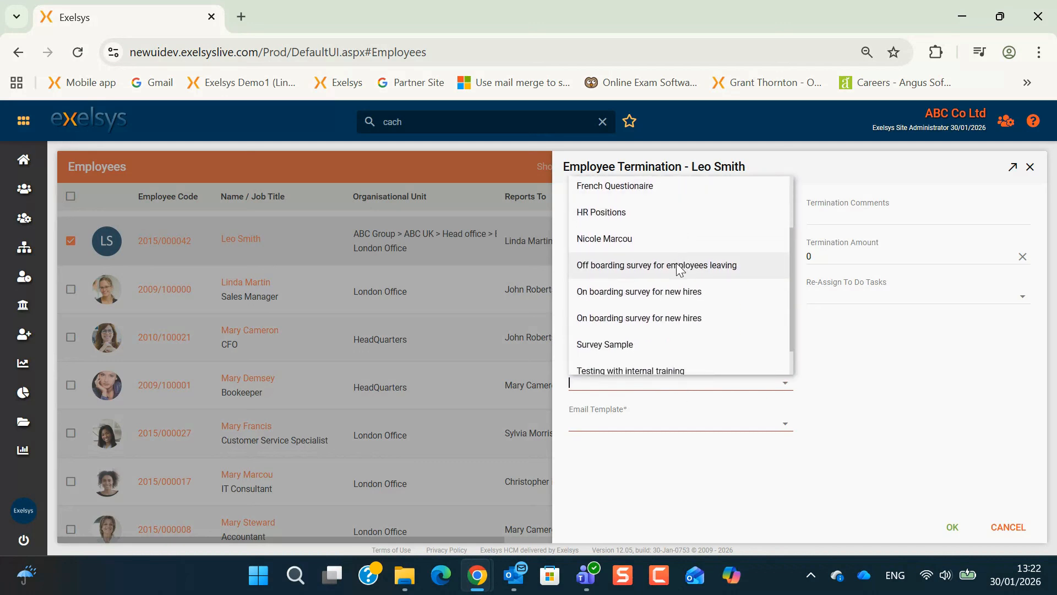
pyautogui.click(679, 268)
pyautogui.click(785, 425)
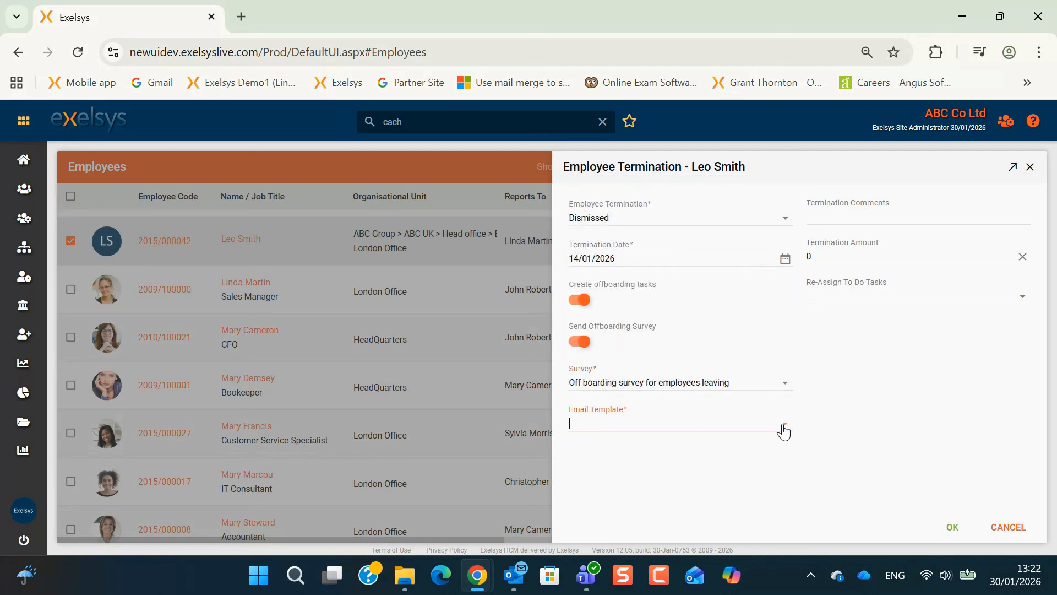
pyautogui.click(656, 350)
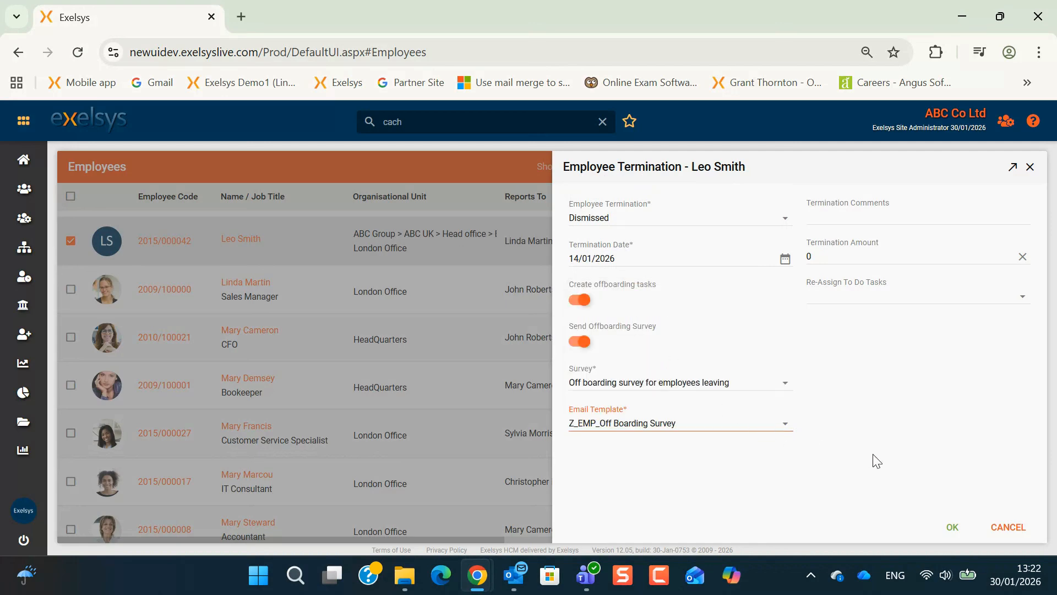
pyautogui.click(948, 530)
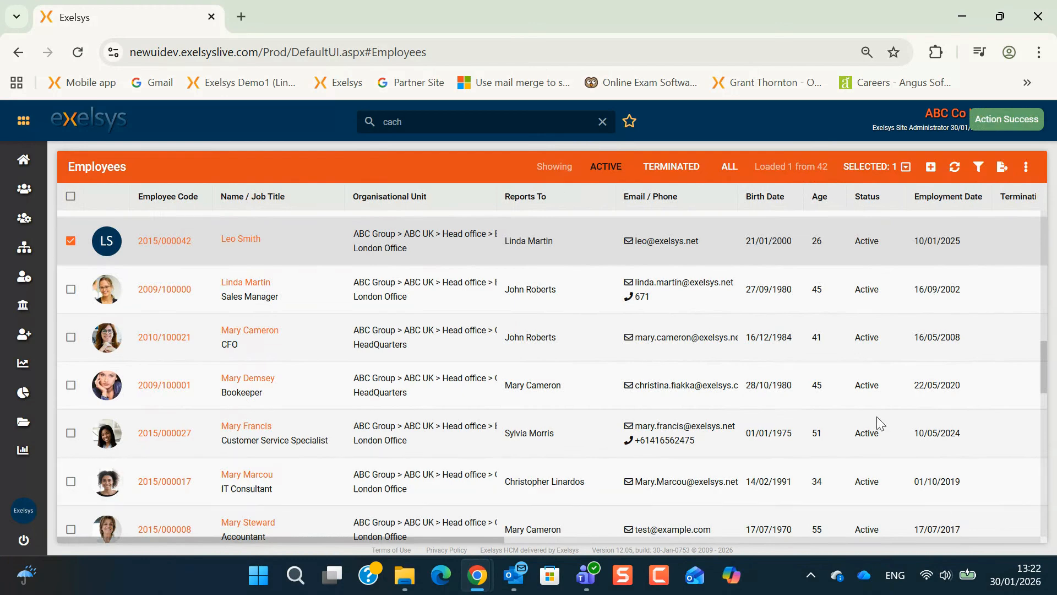
pyautogui.click(956, 168)
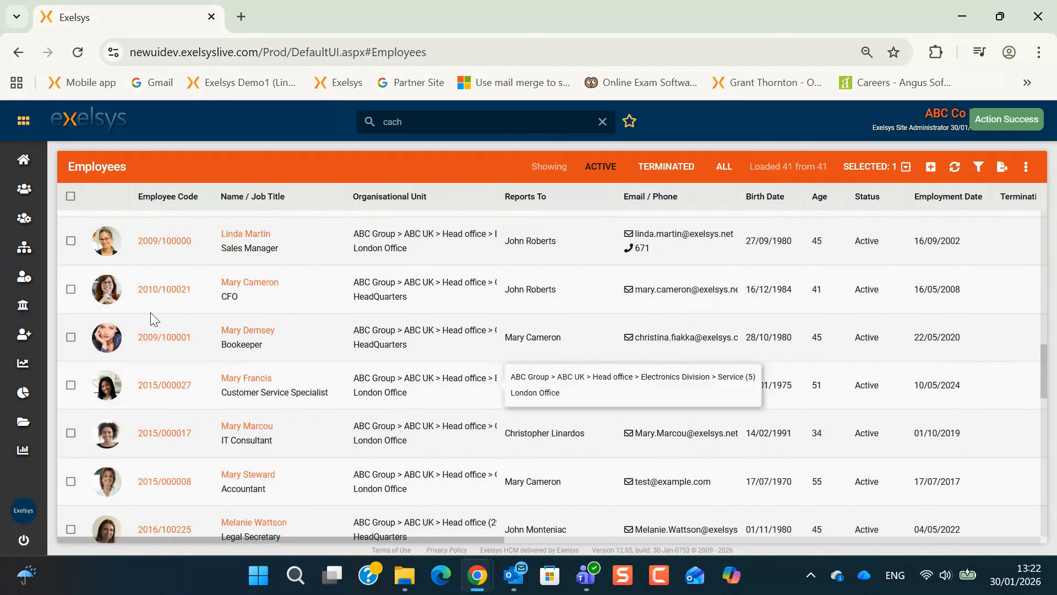
pyautogui.scroll(2, 177, 357)
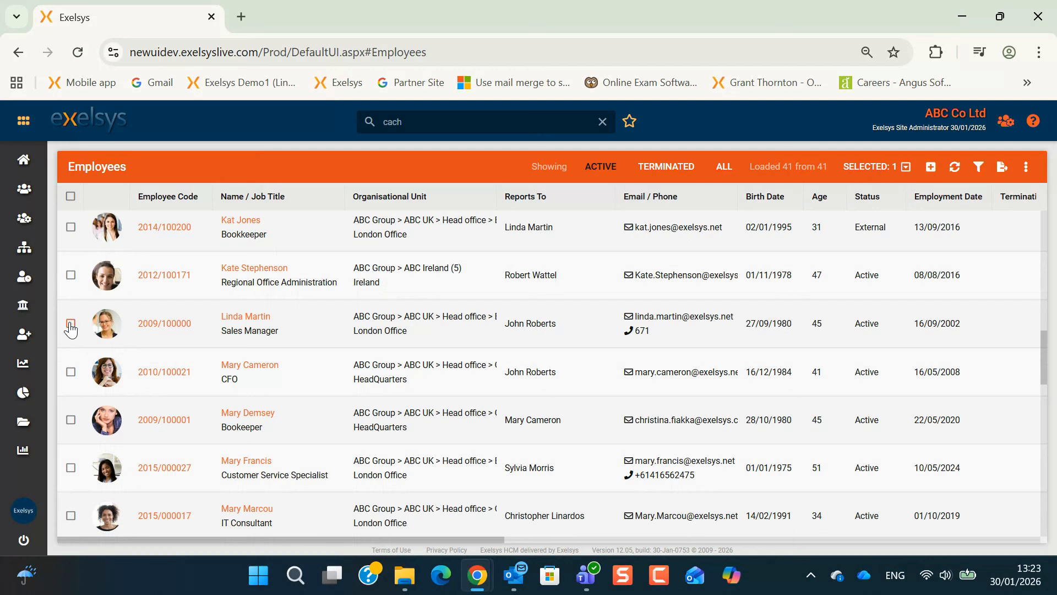
pyautogui.click(71, 325)
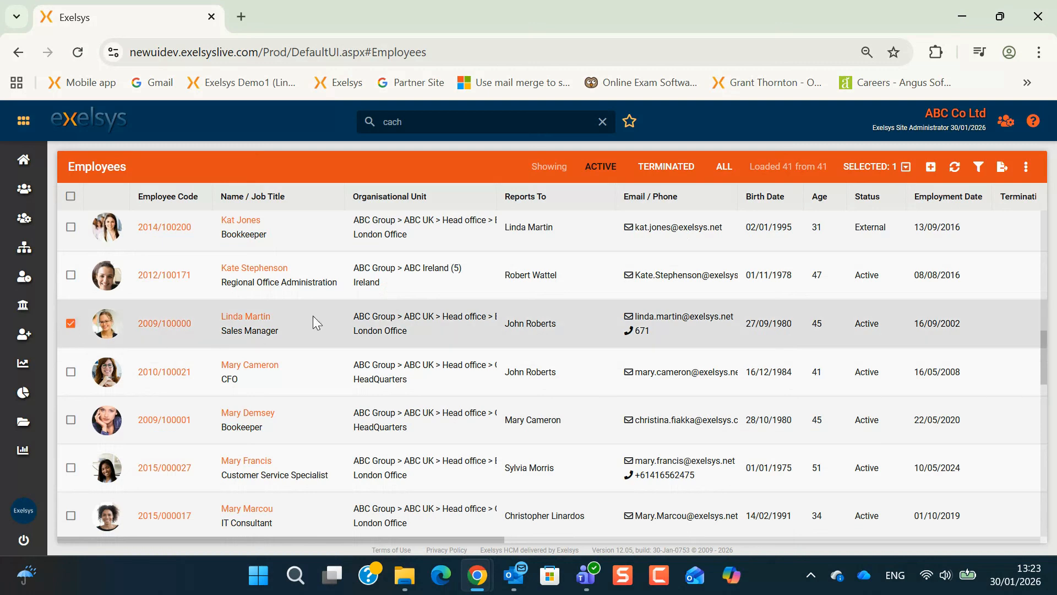
pyautogui.click(887, 165)
pyautogui.click(852, 279)
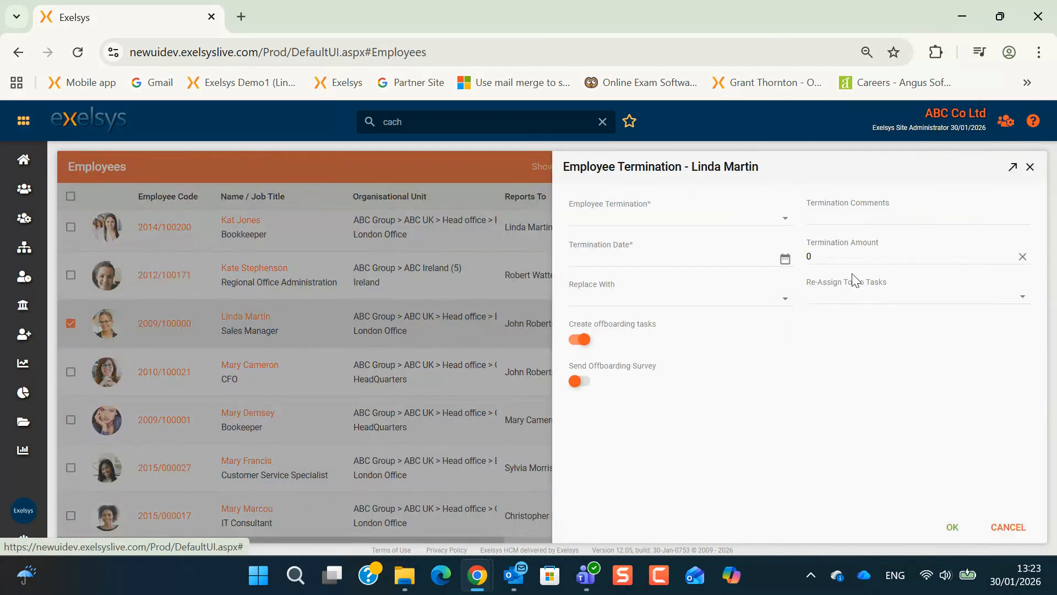
pyautogui.click(784, 302)
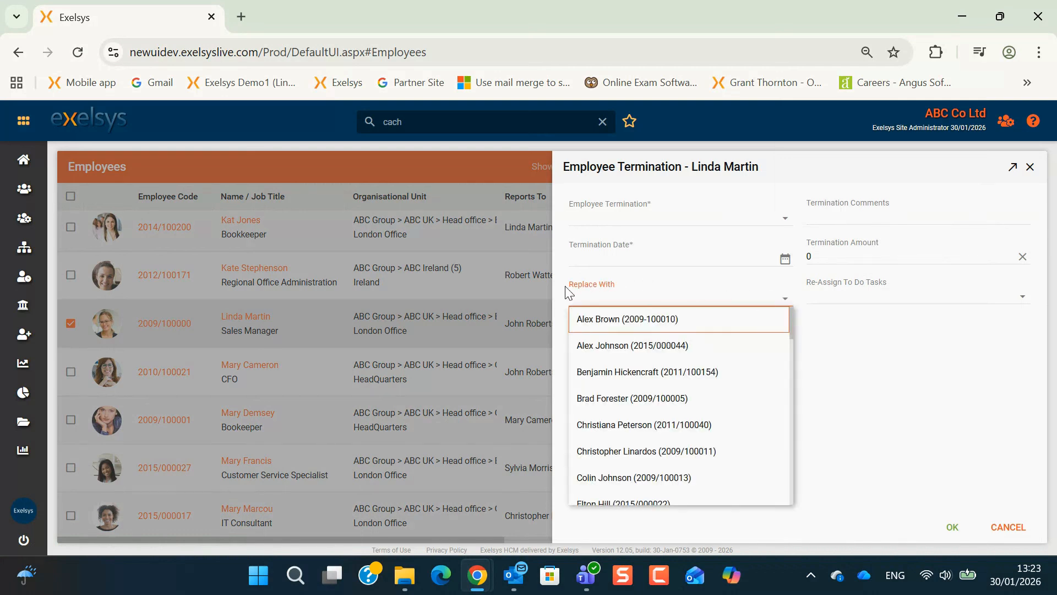
pyautogui.click(643, 375)
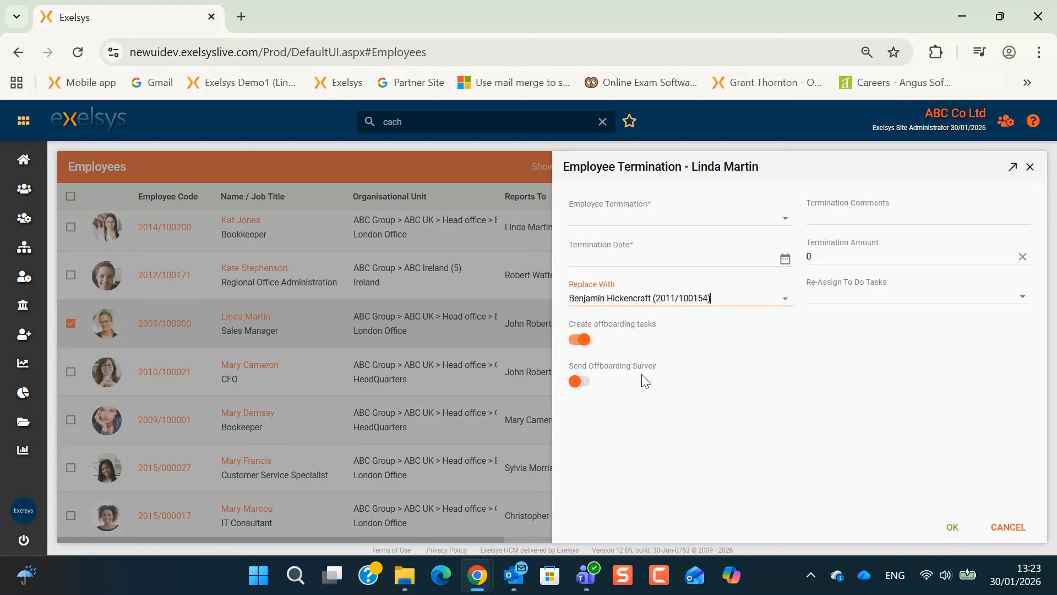
pyautogui.click(784, 300)
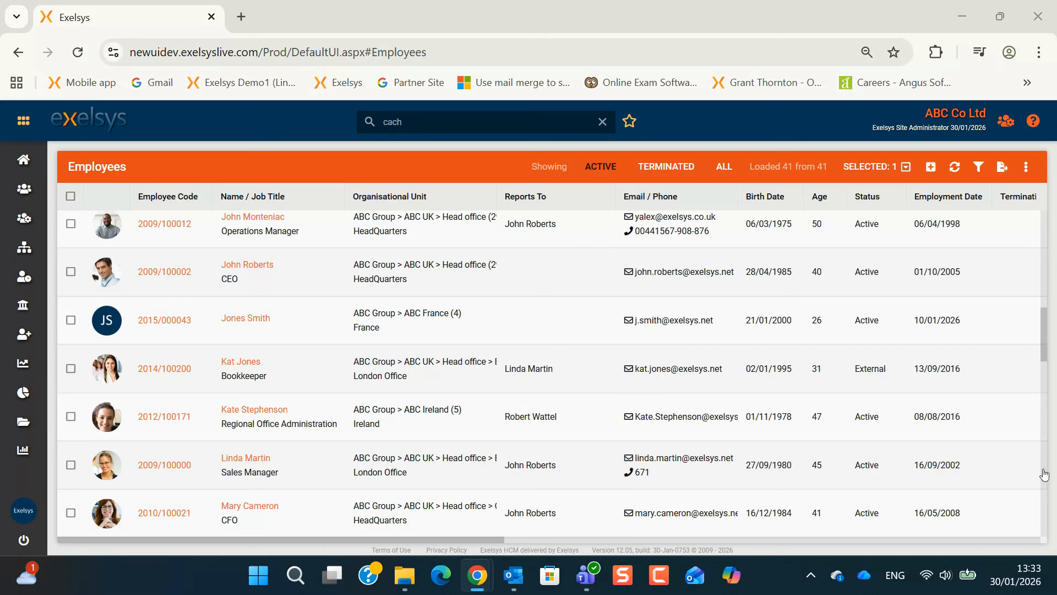
# Step: Filter to terminated employees and review the record's Terminated status, Dismissed reason and 14/01/2026 termination date
pyautogui.click(664, 178)
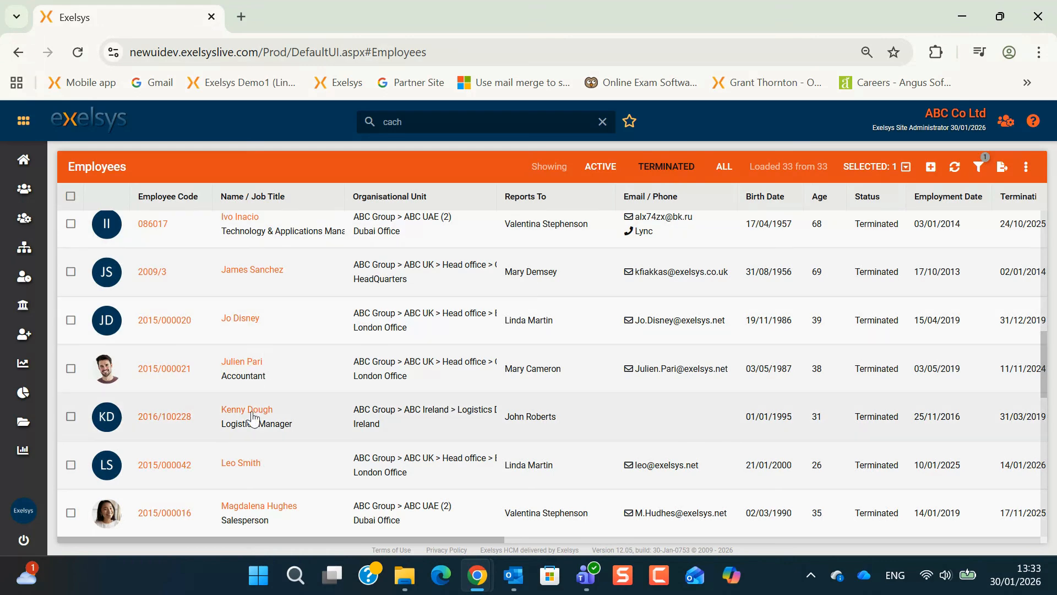
pyautogui.click(236, 468)
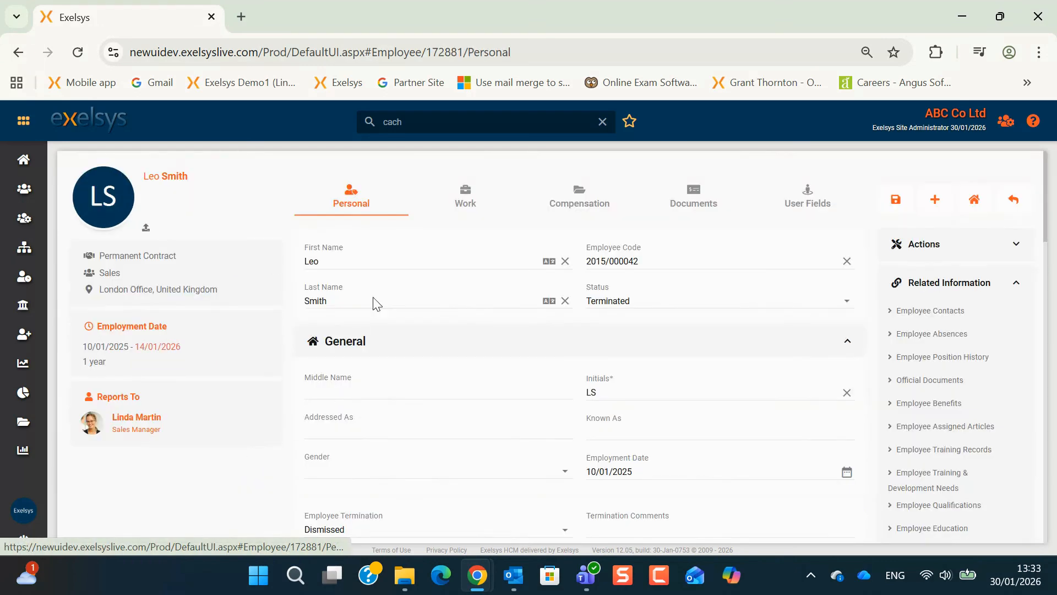
pyautogui.click(640, 298)
pyautogui.scroll(-2, 561, 439)
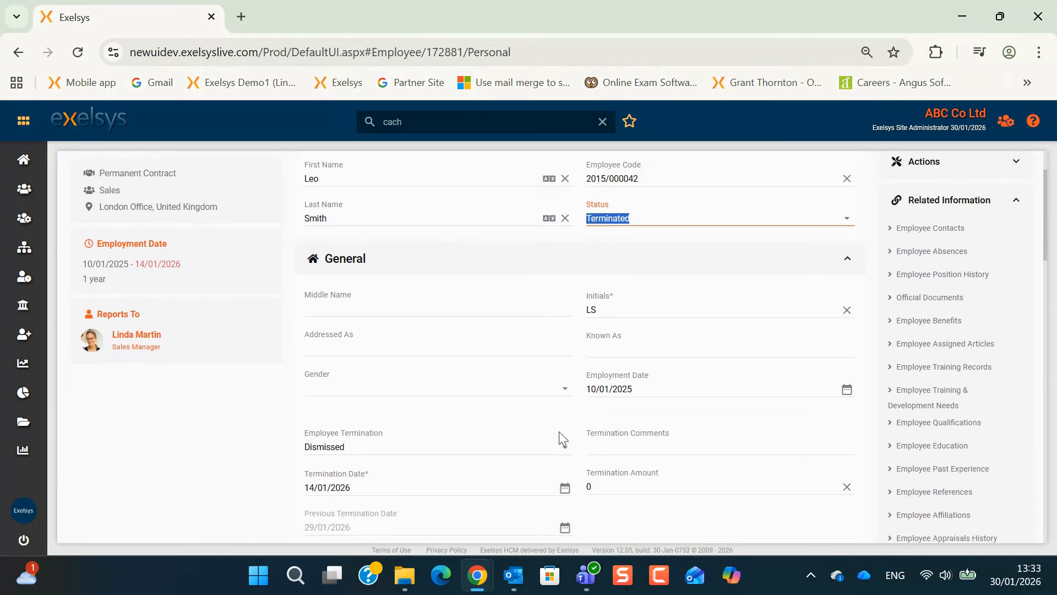
pyautogui.click(427, 440)
pyautogui.click(634, 448)
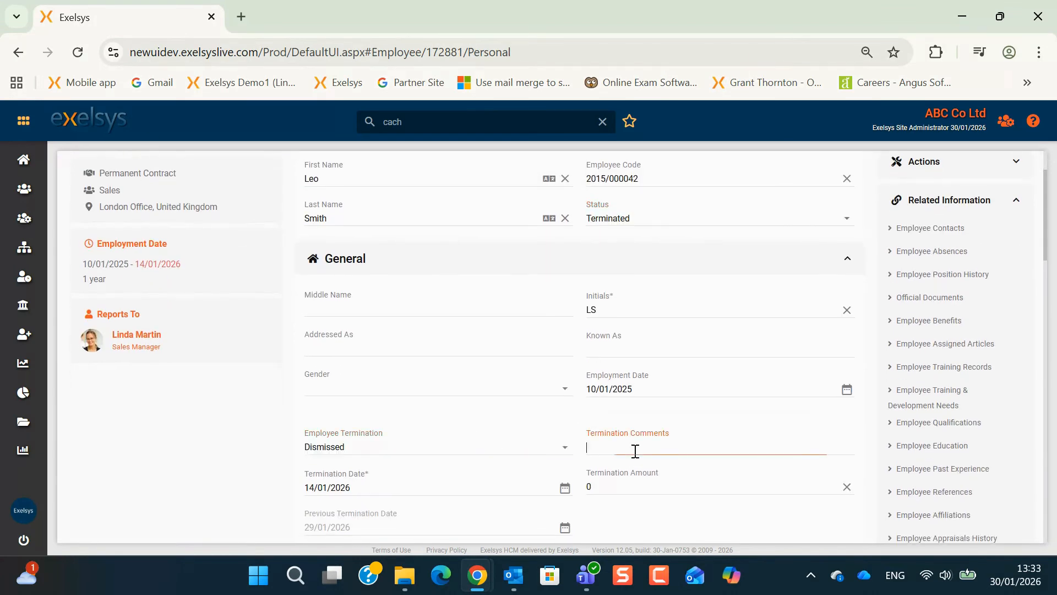
pyautogui.click(646, 487)
pyautogui.click(494, 487)
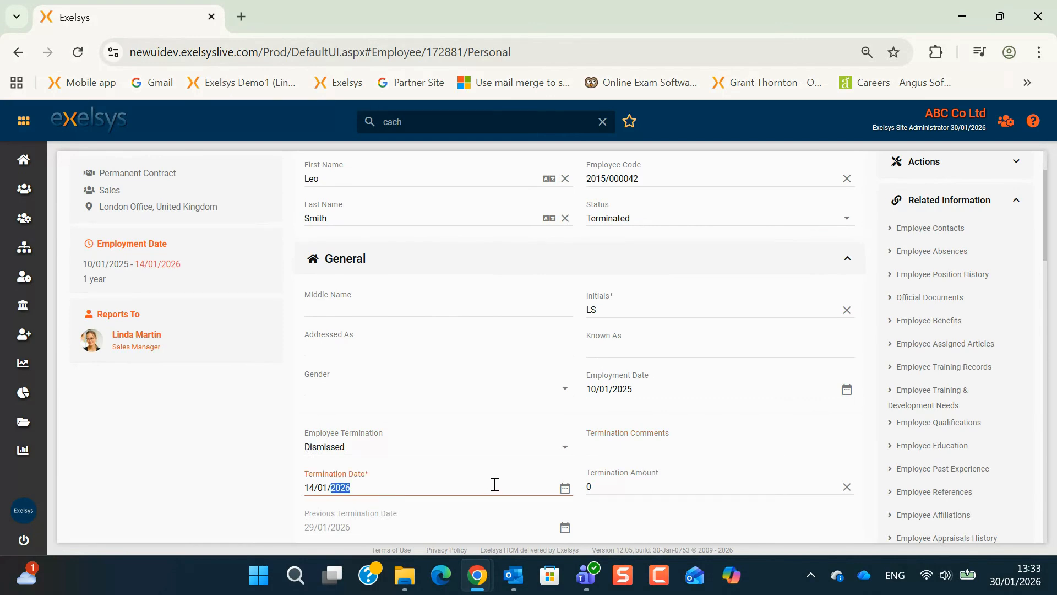
pyautogui.scroll(2, 497, 385)
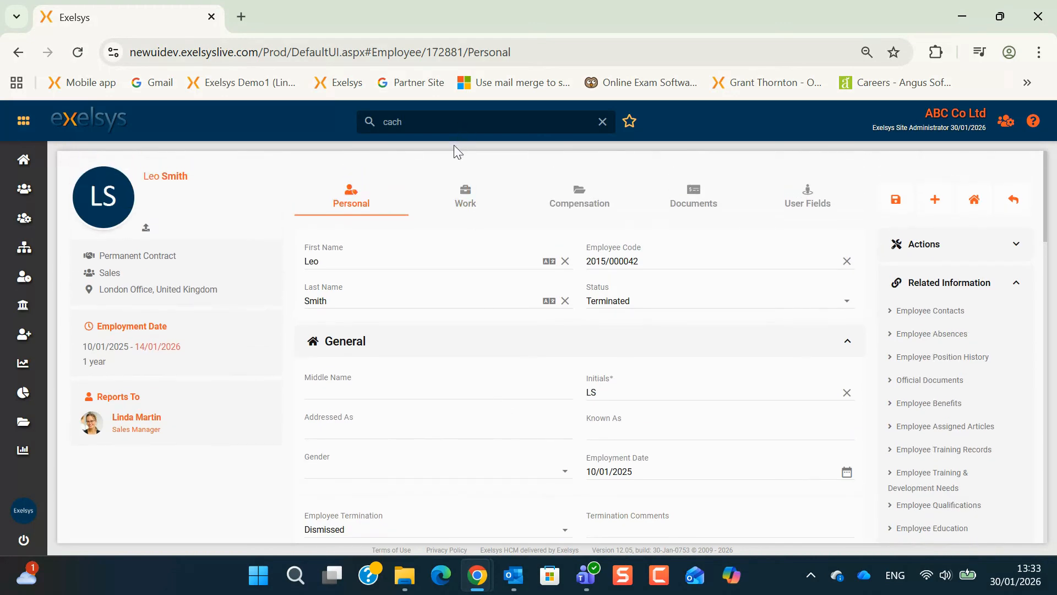
pyautogui.click(1018, 205)
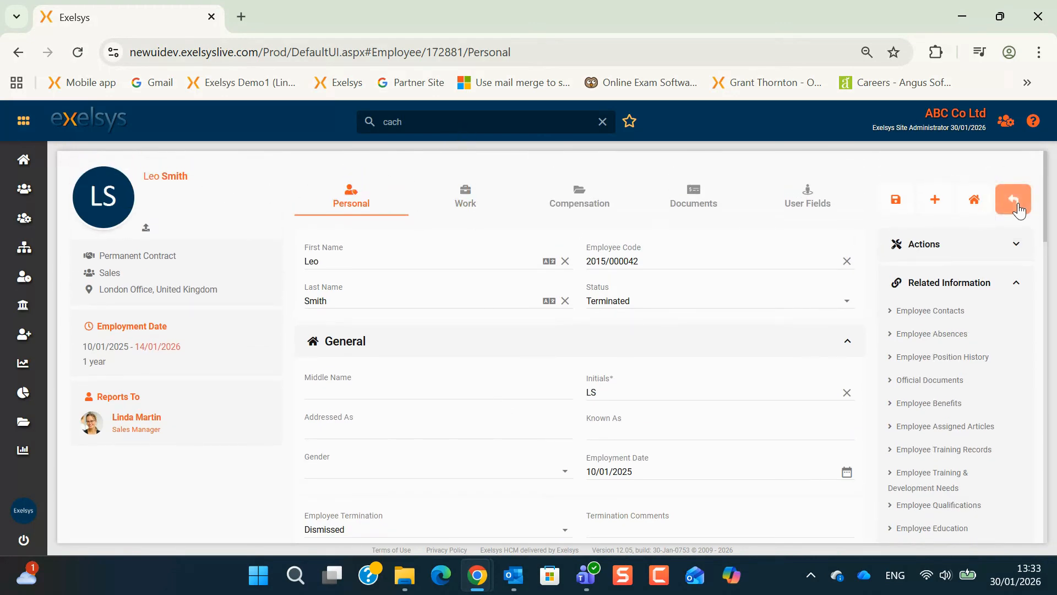
# Step: Return to the employee list and switch the view from Terminated to All employees
pyautogui.click(593, 165)
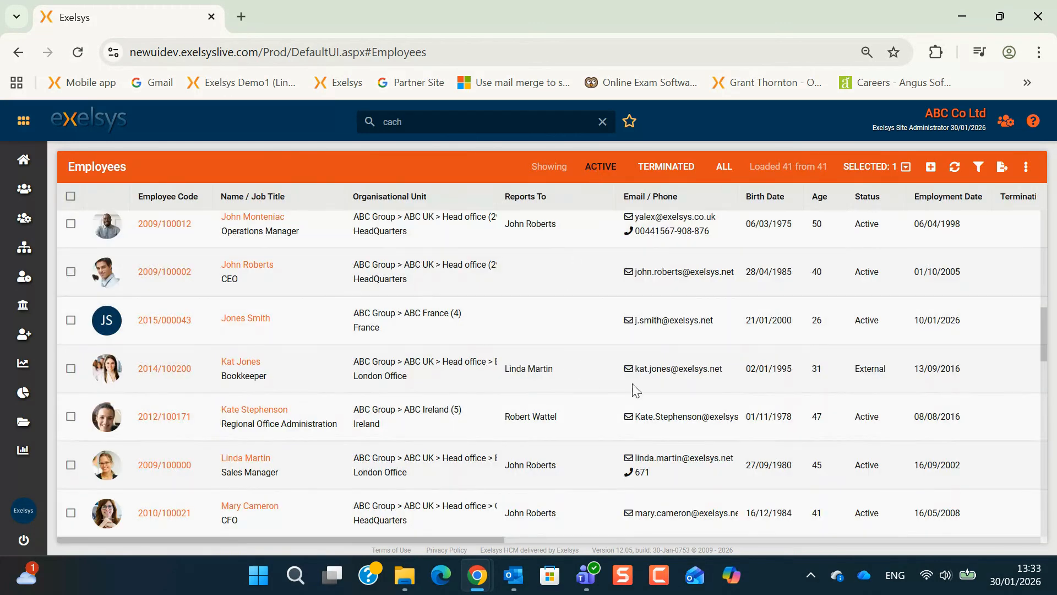
pyautogui.click(678, 168)
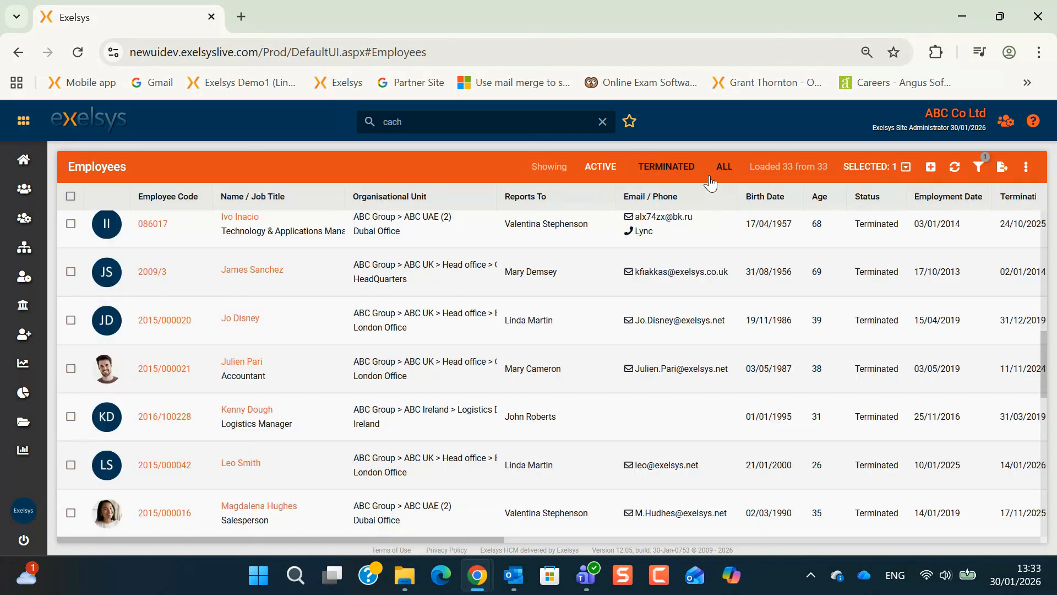
pyautogui.click(723, 167)
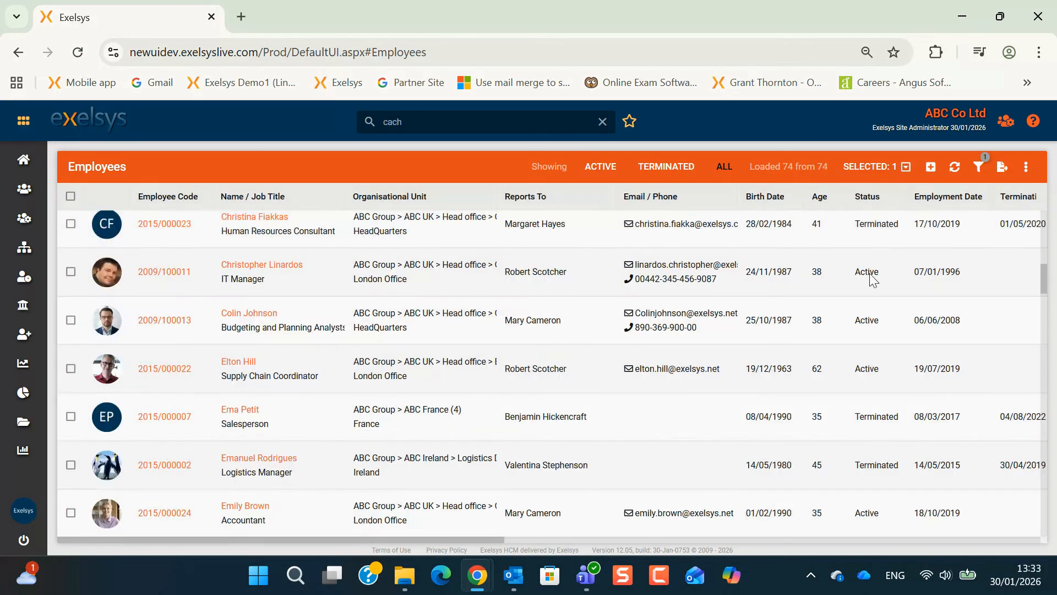
pyautogui.scroll(-2, 867, 484)
pyautogui.scroll(-2, 866, 483)
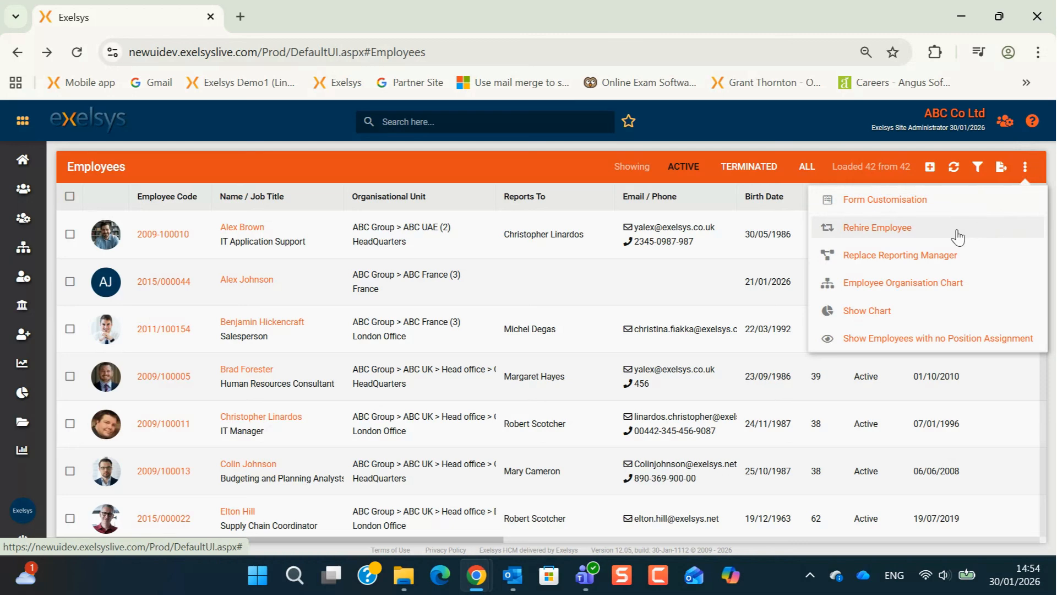
pyautogui.click(920, 230)
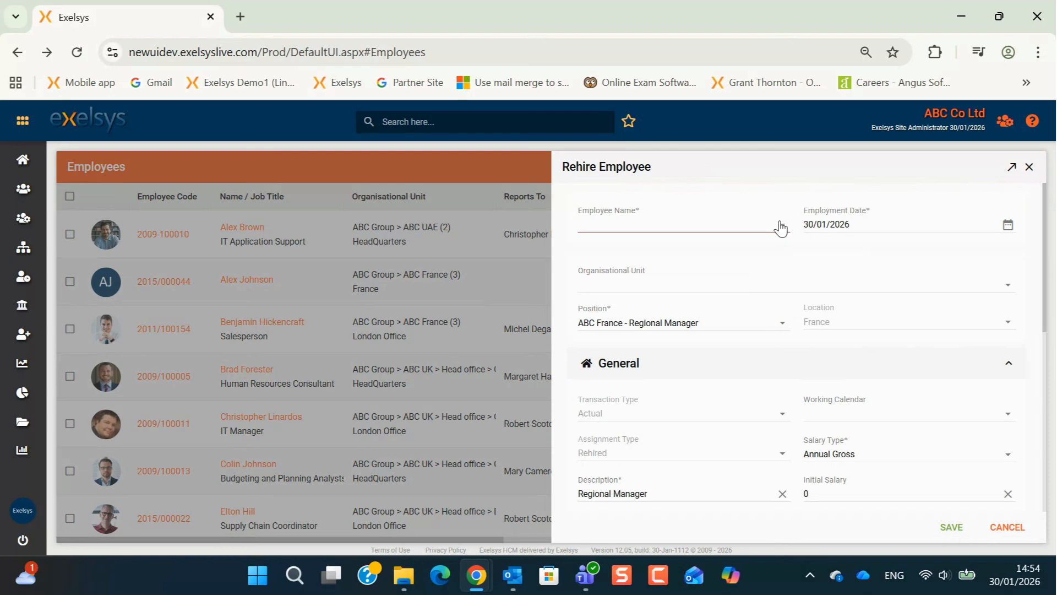
pyautogui.click(781, 227)
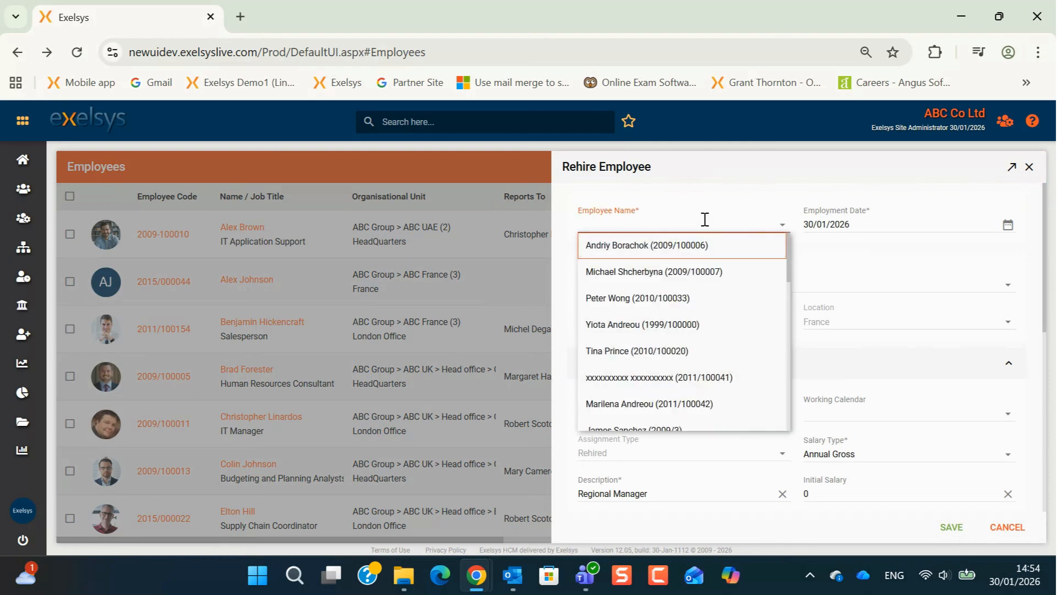
pyautogui.write('mag')
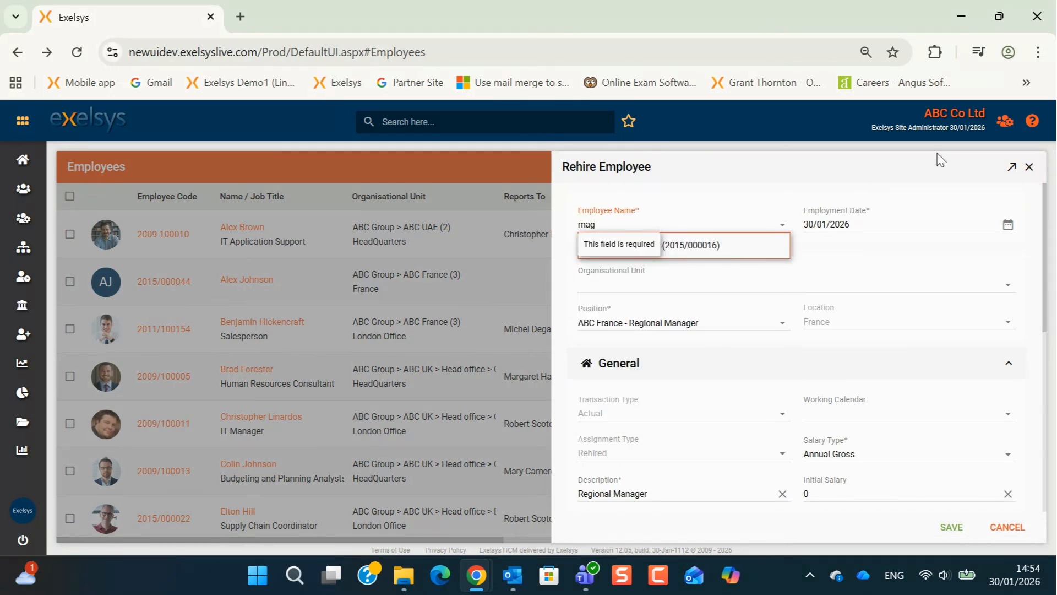
pyautogui.click(686, 246)
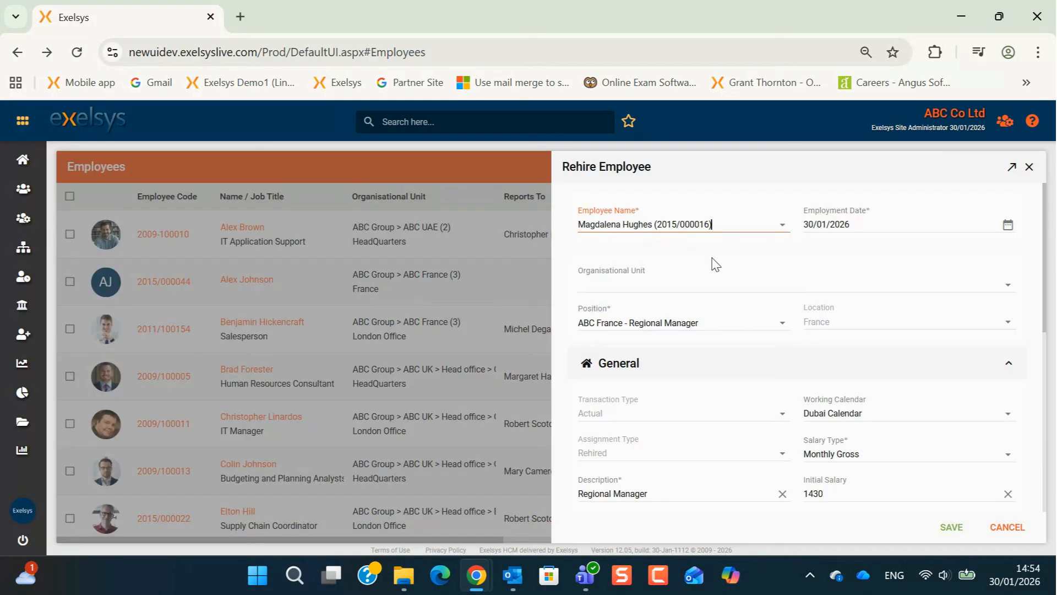
# Step: Set the unit to Electronics Division > Sales and the position to Sales - Salesperson
pyautogui.click(1009, 286)
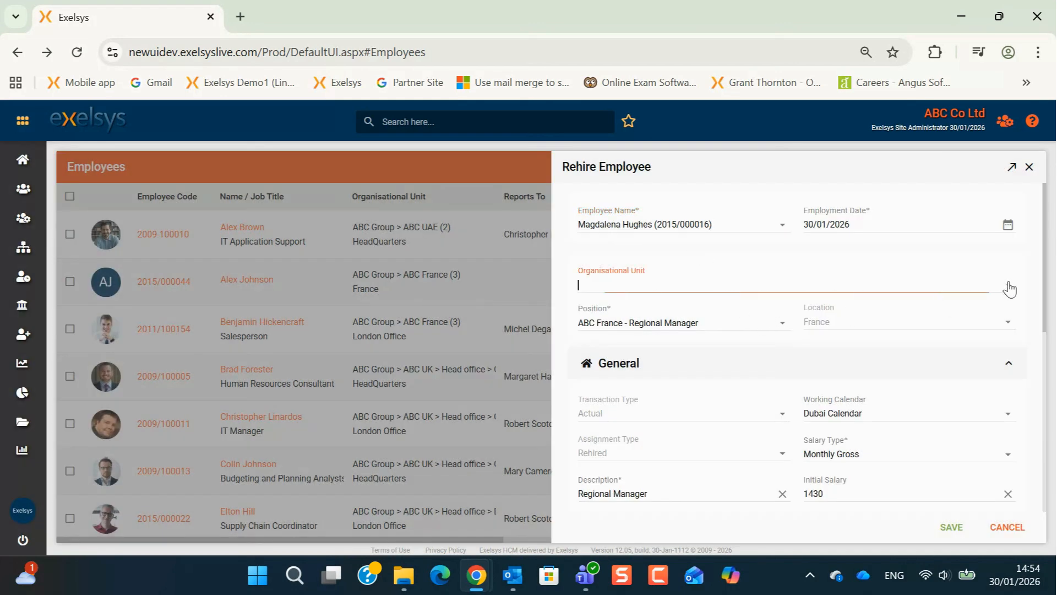
pyautogui.scroll(-5, 795, 403)
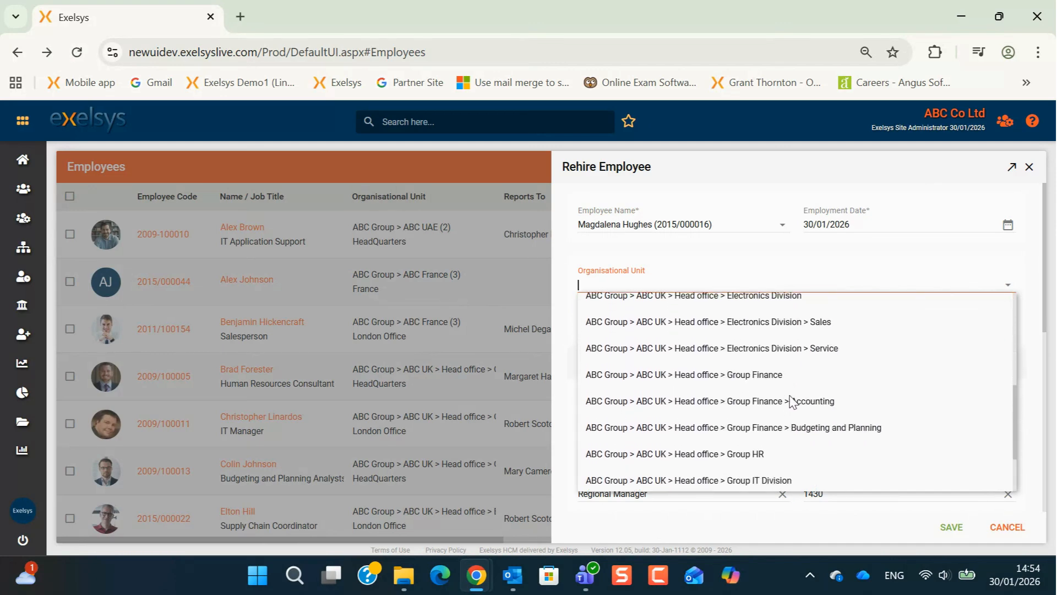
pyautogui.click(809, 326)
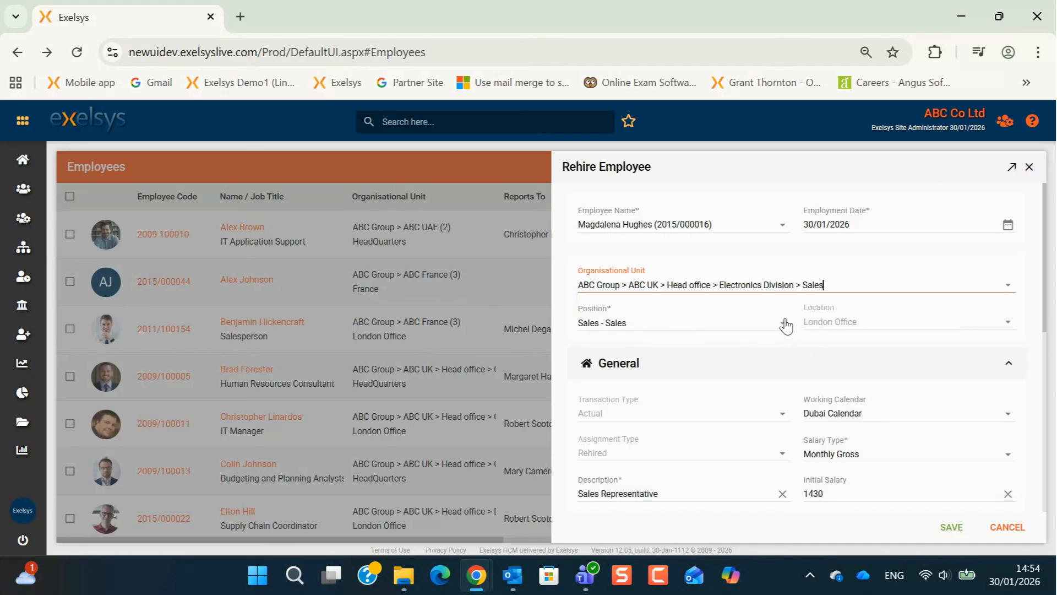
pyautogui.click(786, 326)
pyautogui.click(705, 394)
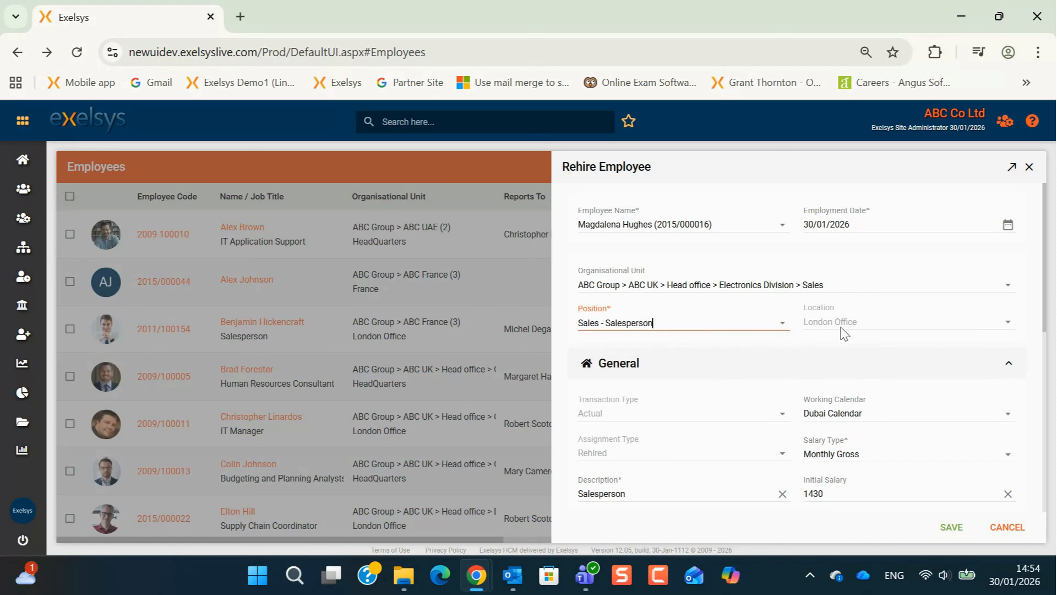
# Step: Set the start date to 26/01/2026 and save the rehire
pyautogui.scroll(-2, 734, 425)
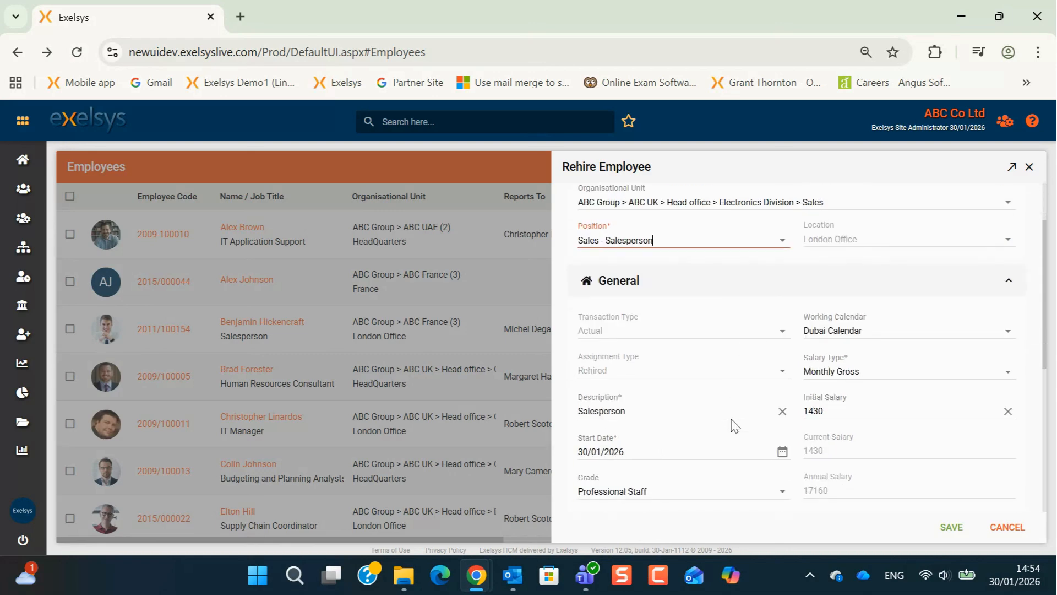
pyautogui.scroll(-2, 734, 425)
pyautogui.click(783, 369)
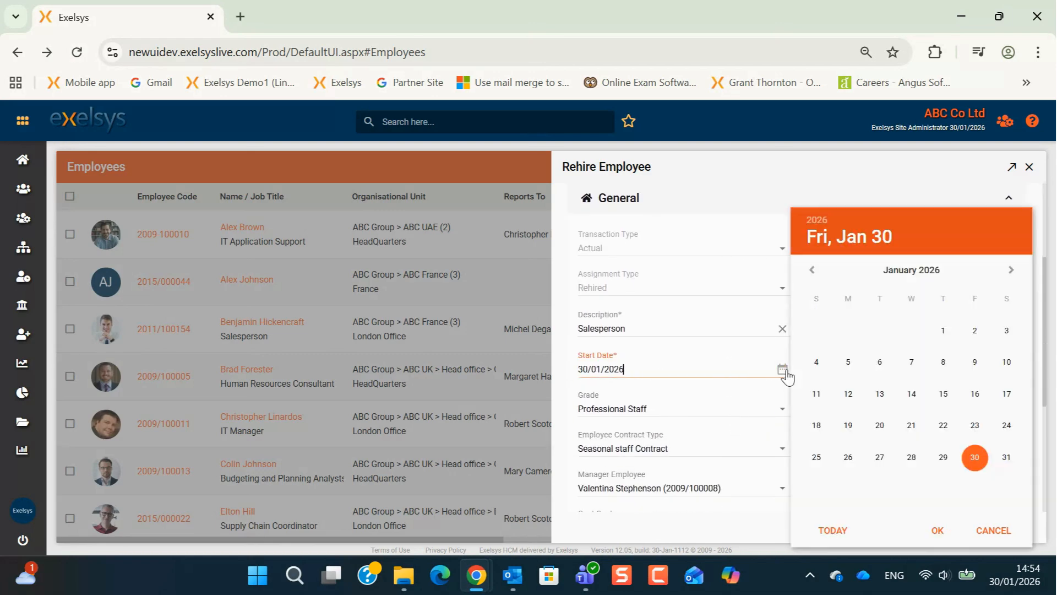
pyautogui.click(848, 457)
pyautogui.click(938, 530)
pyautogui.click(943, 528)
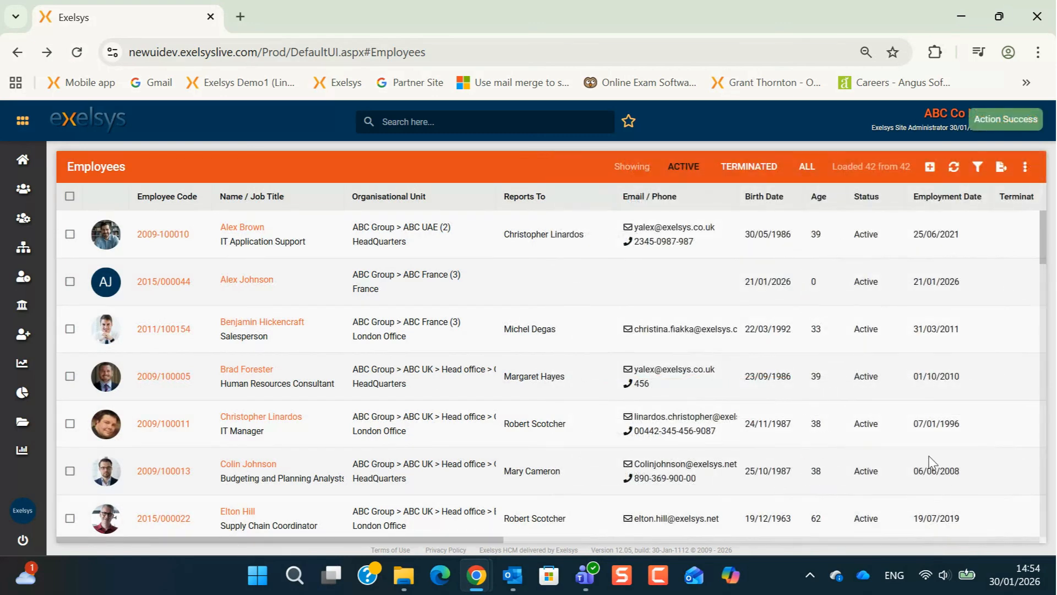
pyautogui.click(955, 169)
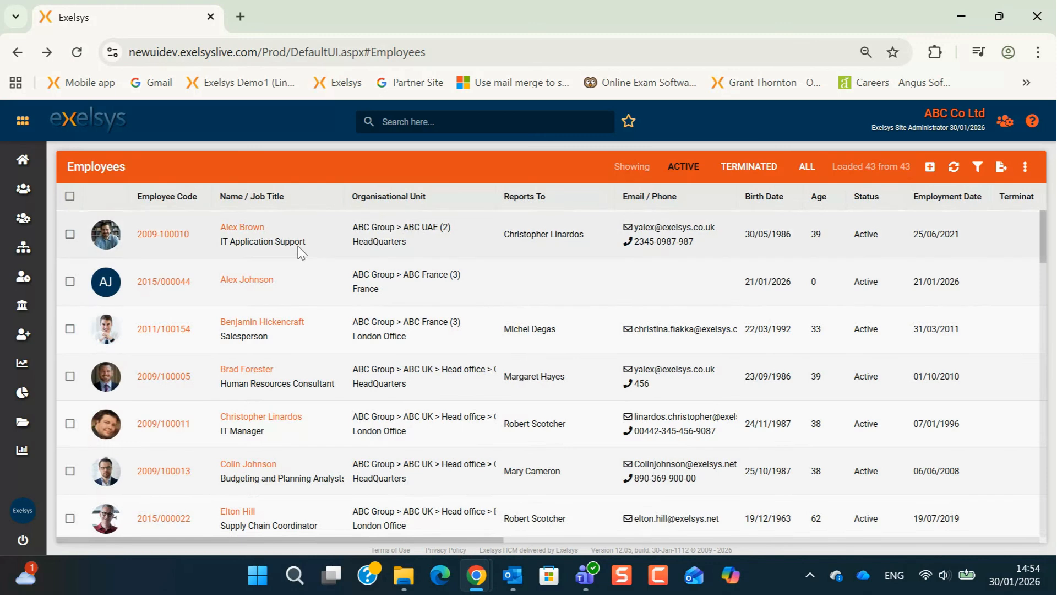
pyautogui.click(337, 197)
pyautogui.moveTo(439, 303)
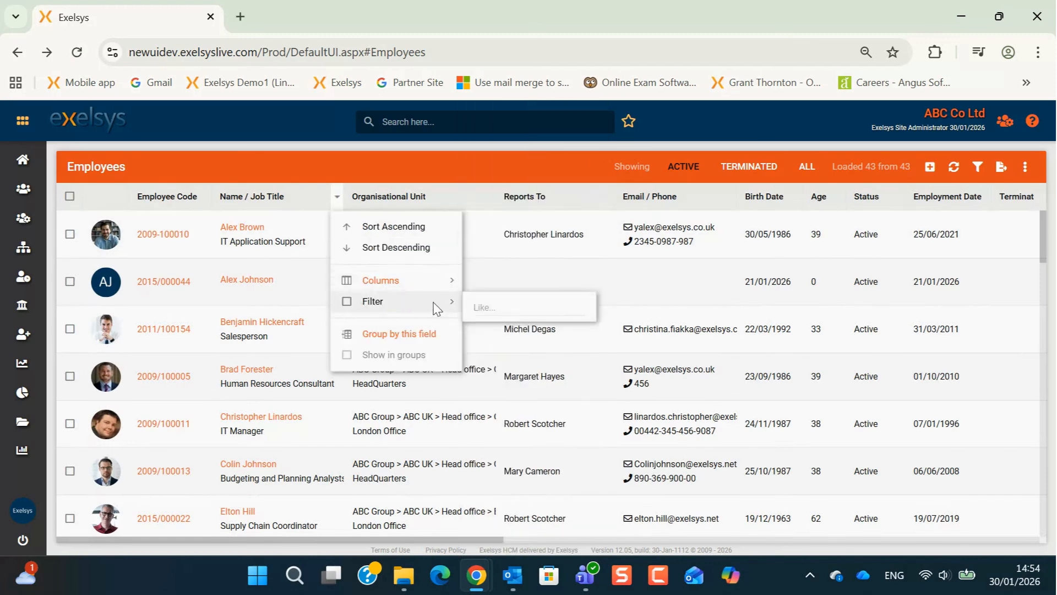
pyautogui.click(492, 305)
pyautogui.write('magd')
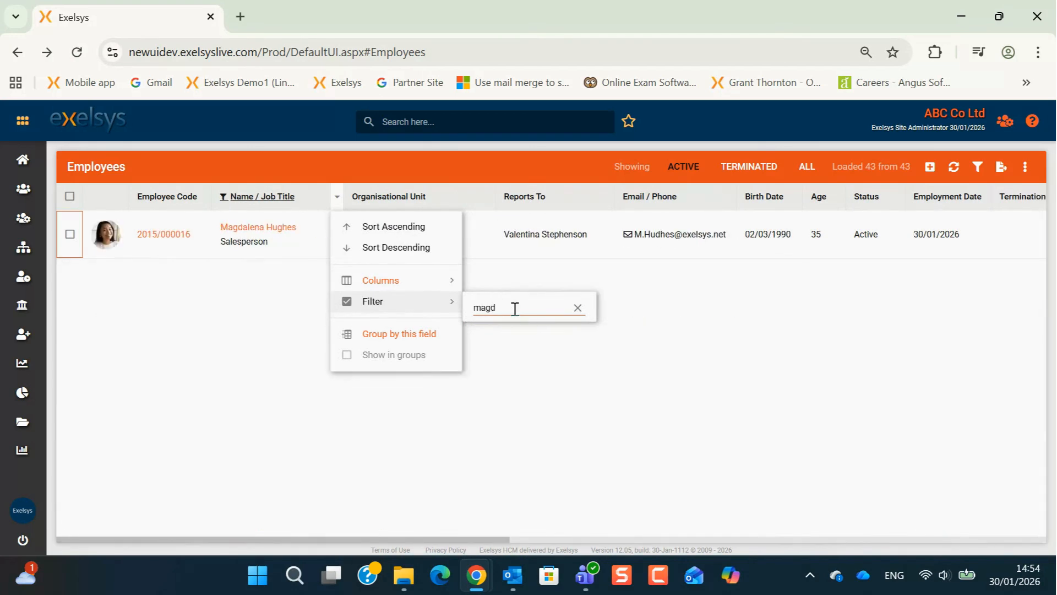
pyautogui.click(586, 410)
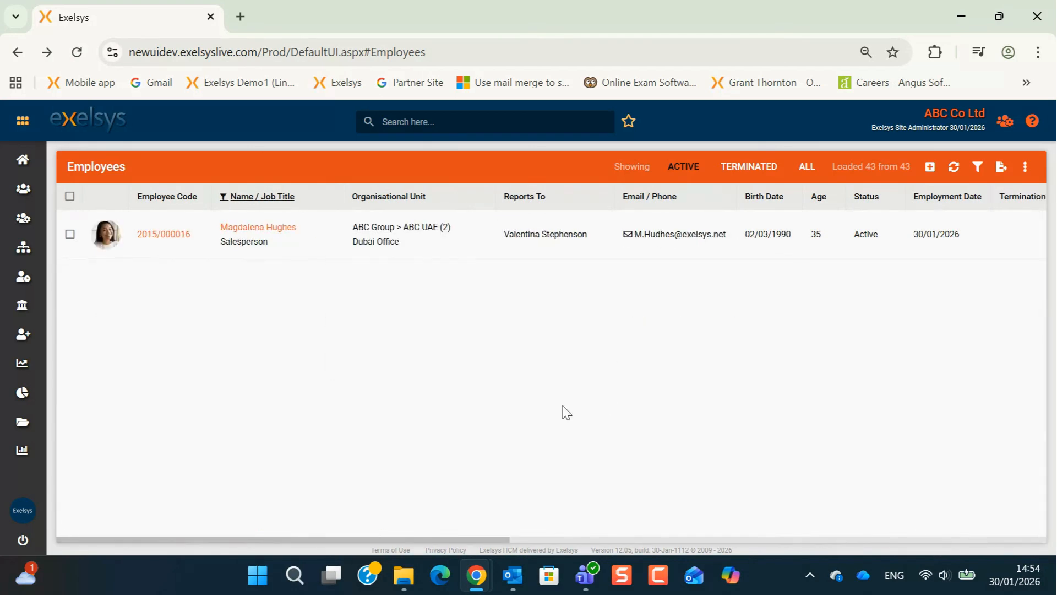
pyautogui.click(282, 230)
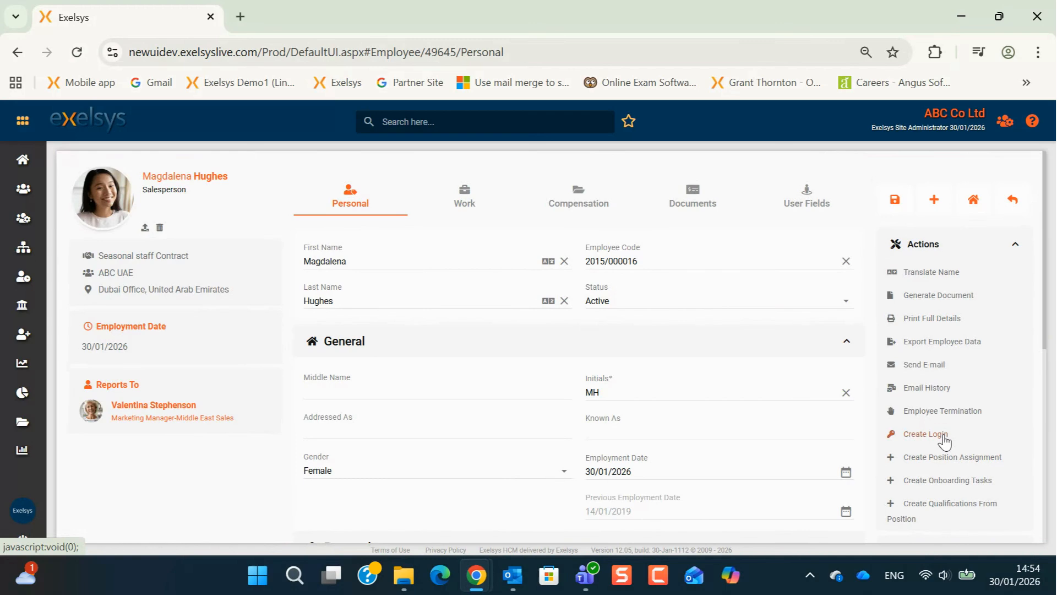
# Step: Open and close Create Login, then review her Work, Compensation, Documents and Personal tabs
pyautogui.click(942, 435)
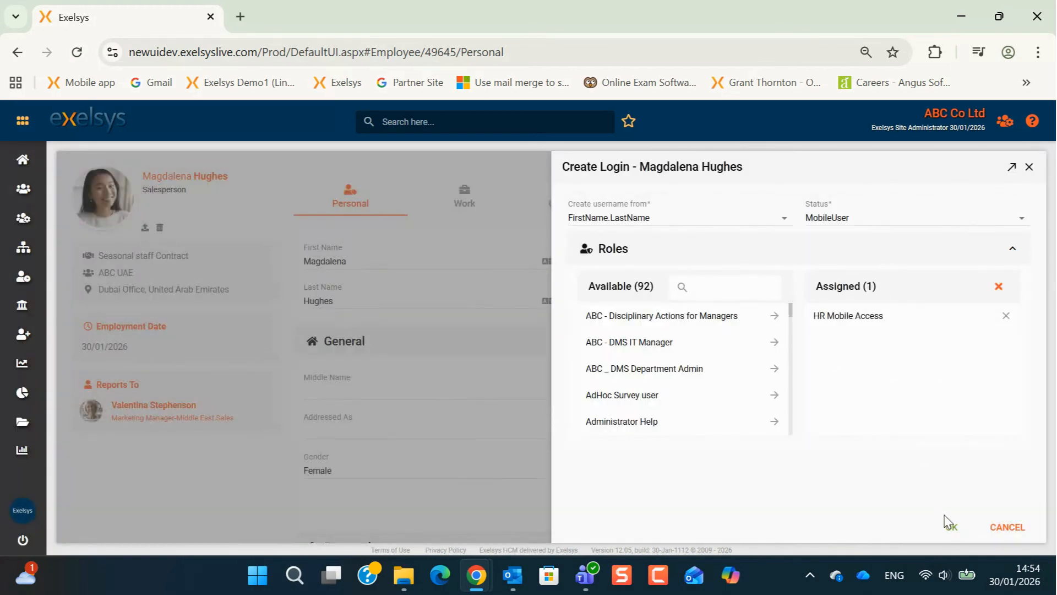
pyautogui.click(1024, 530)
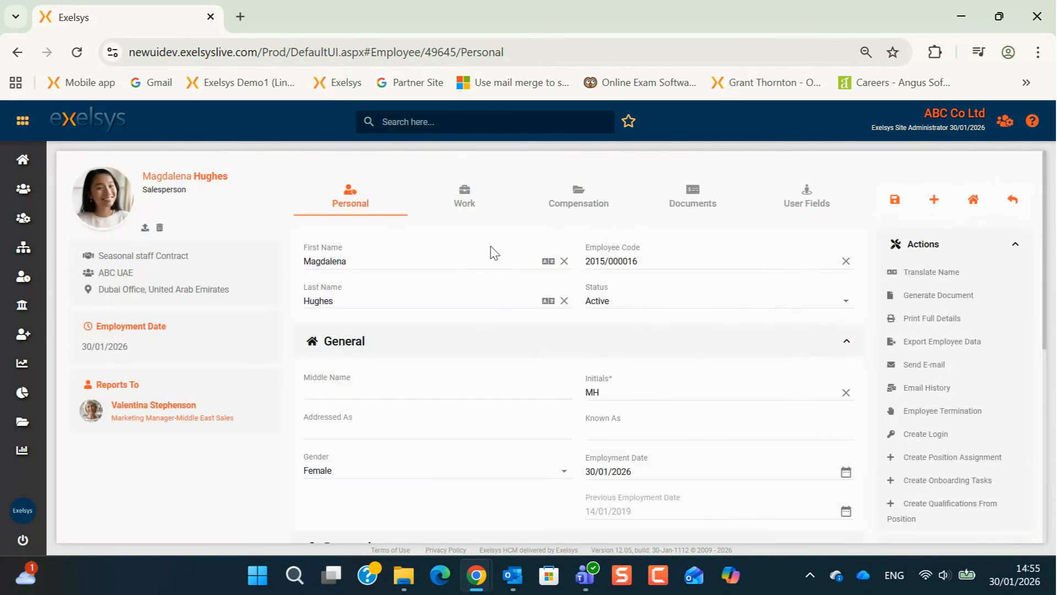
pyautogui.click(465, 209)
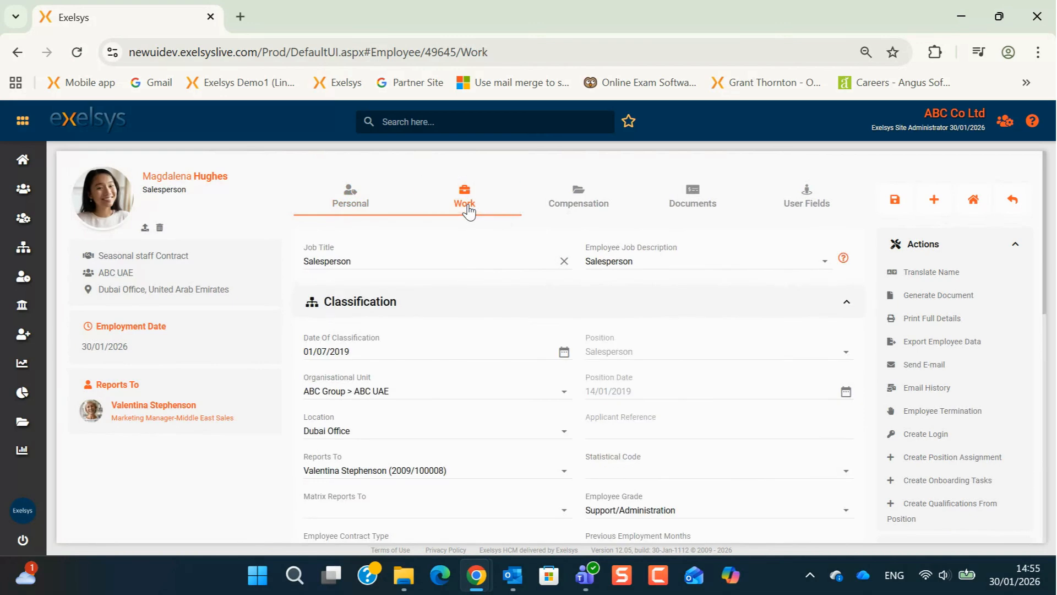
pyautogui.scroll(-1, 460, 438)
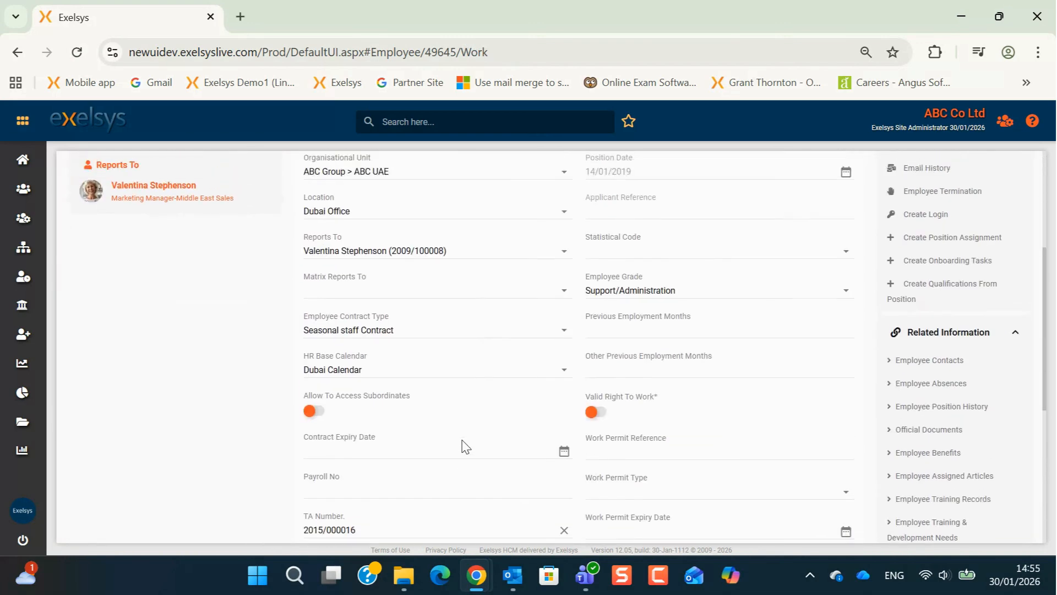
pyautogui.scroll(4, 455, 413)
pyautogui.click(555, 207)
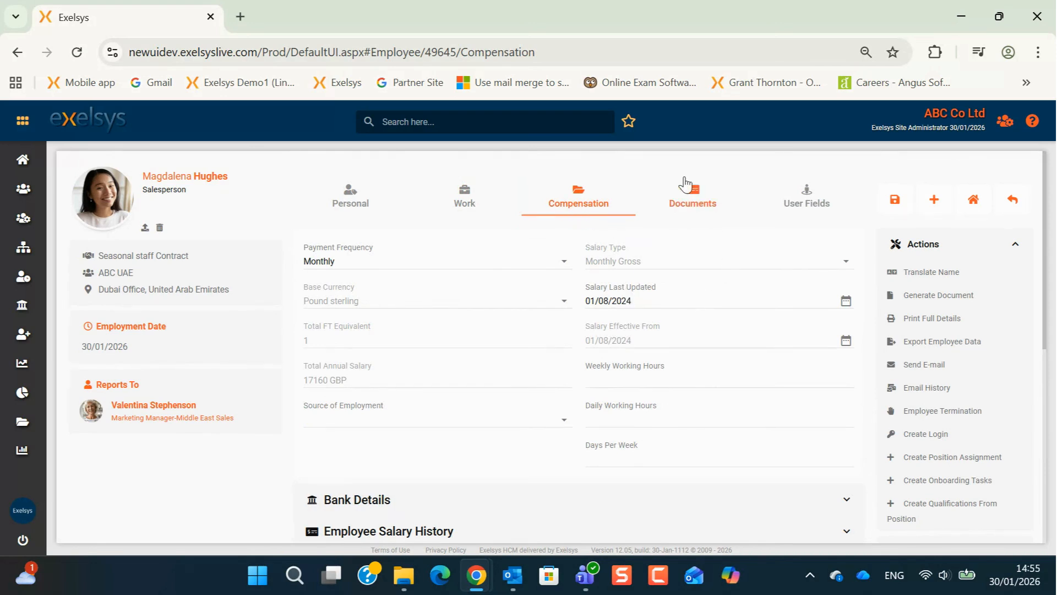
pyautogui.click(695, 205)
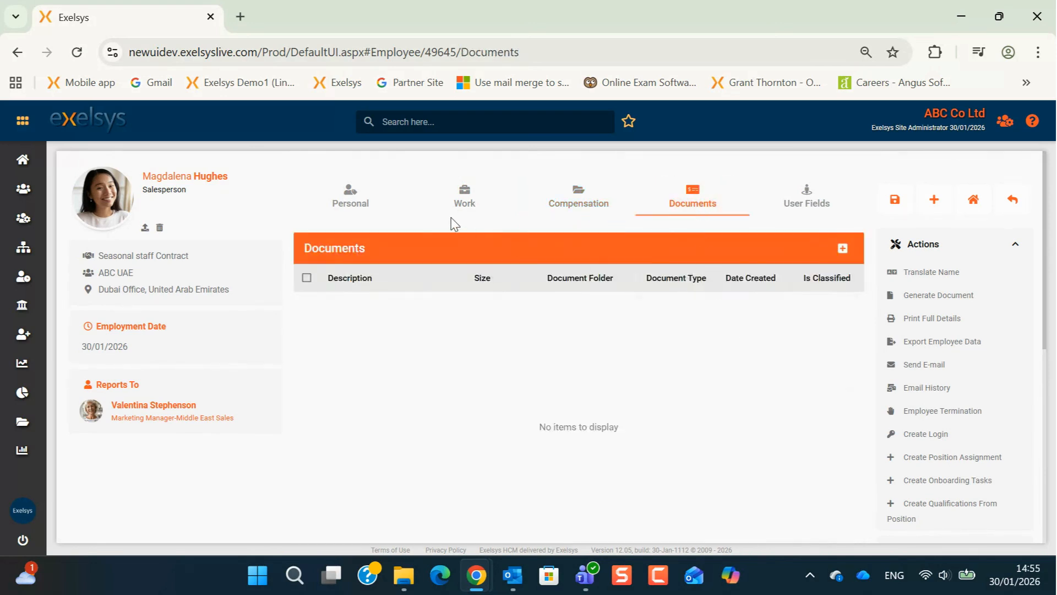
pyautogui.click(352, 199)
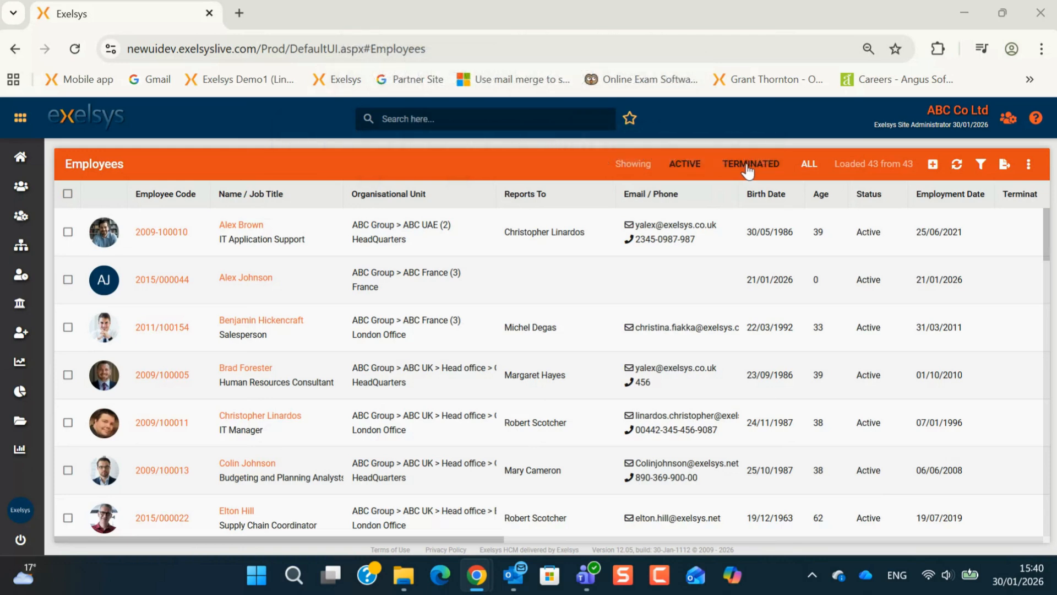
pyautogui.click(748, 165)
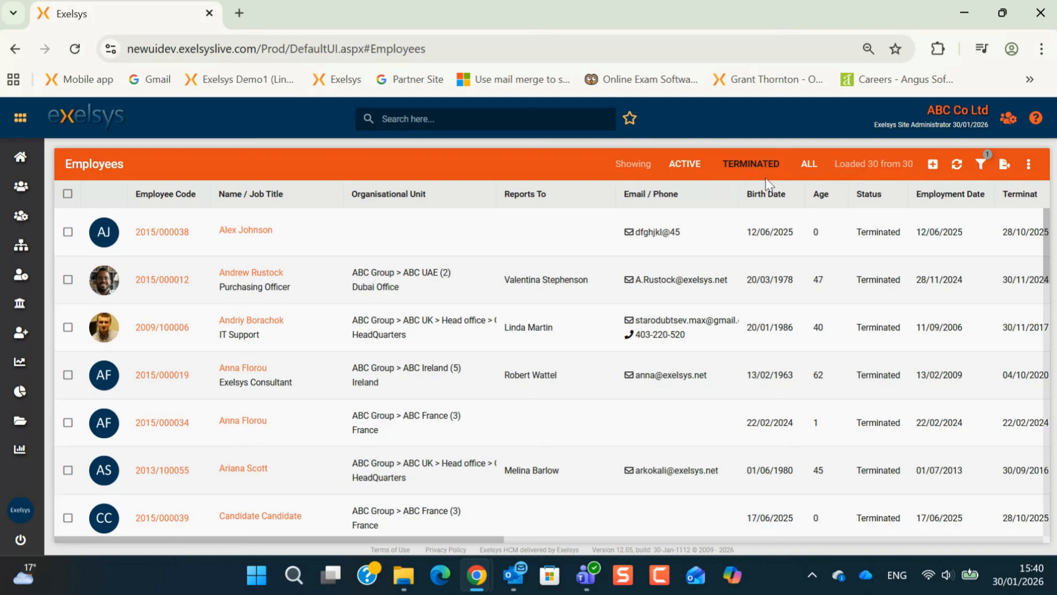
pyautogui.scroll(-7, 137, 373)
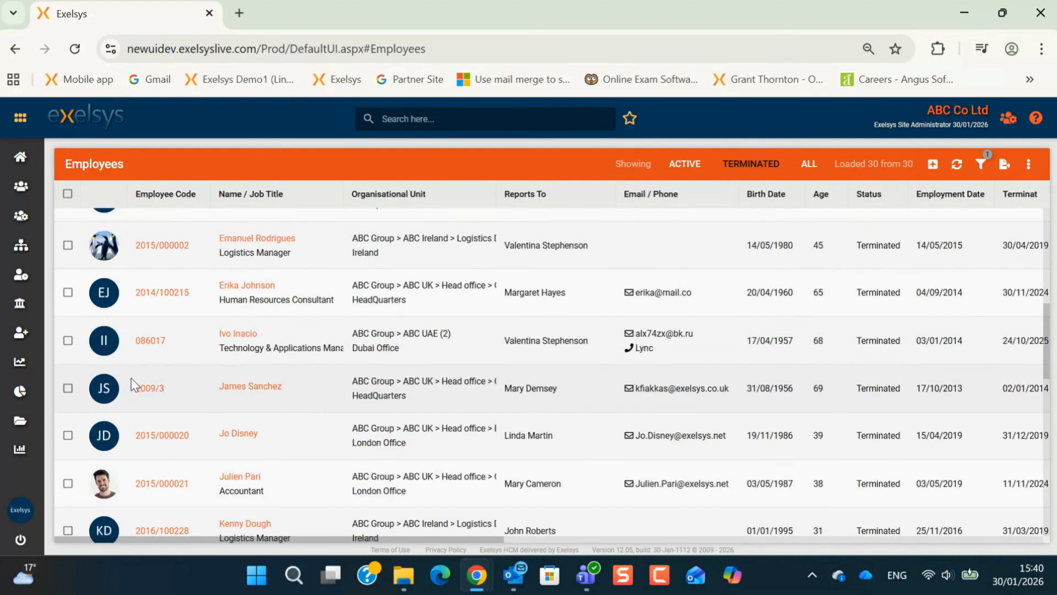
pyautogui.click(68, 435)
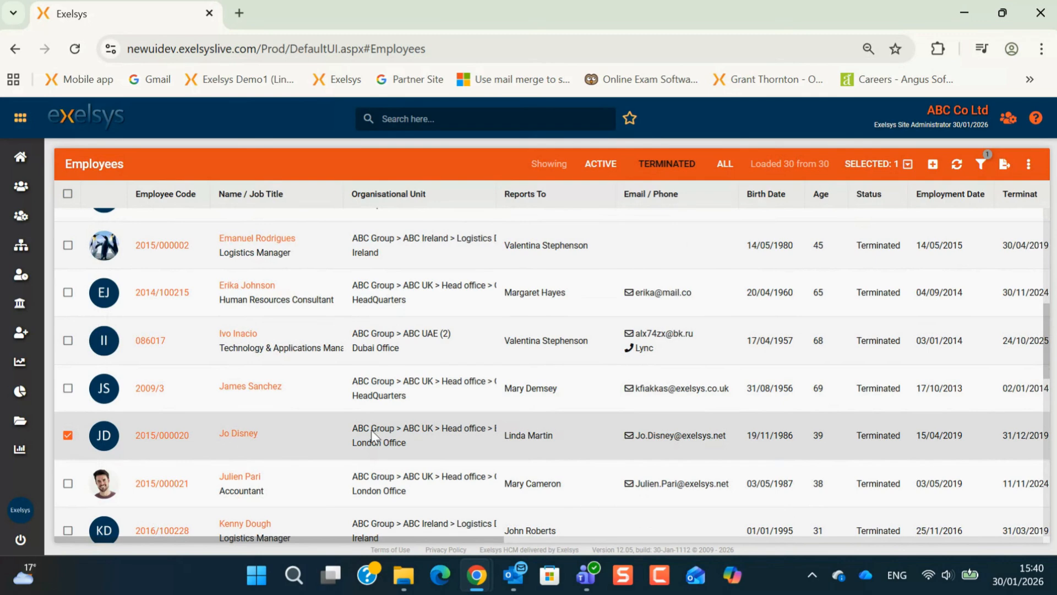
pyautogui.click(873, 163)
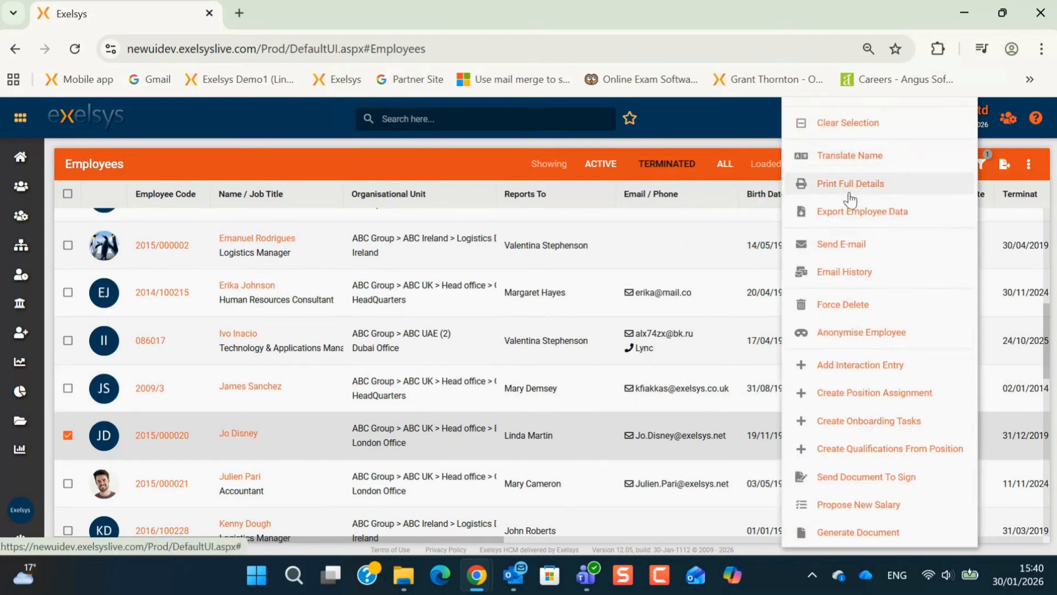
pyautogui.click(843, 306)
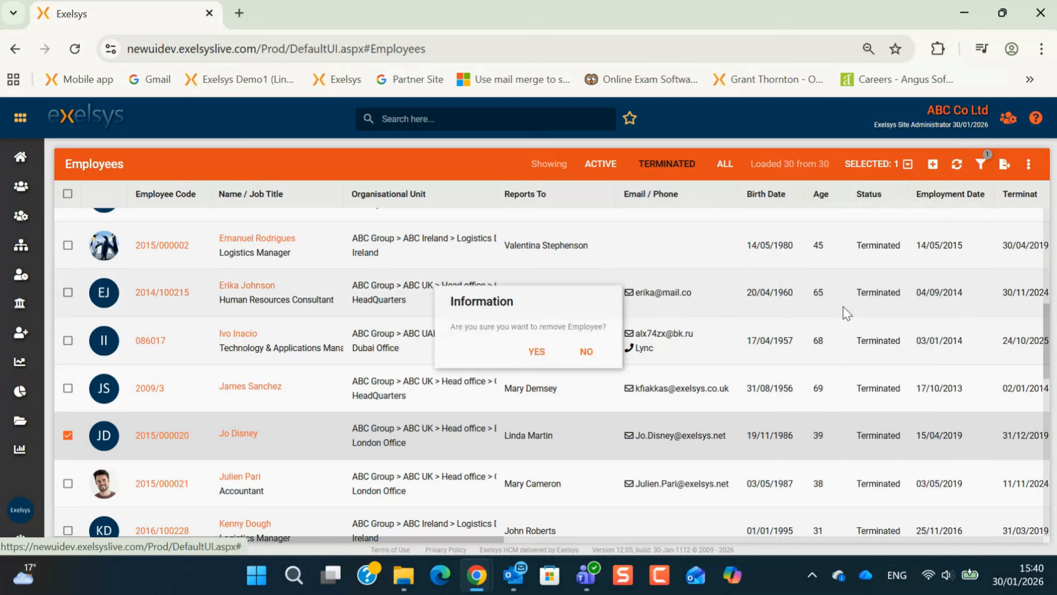
pyautogui.click(538, 353)
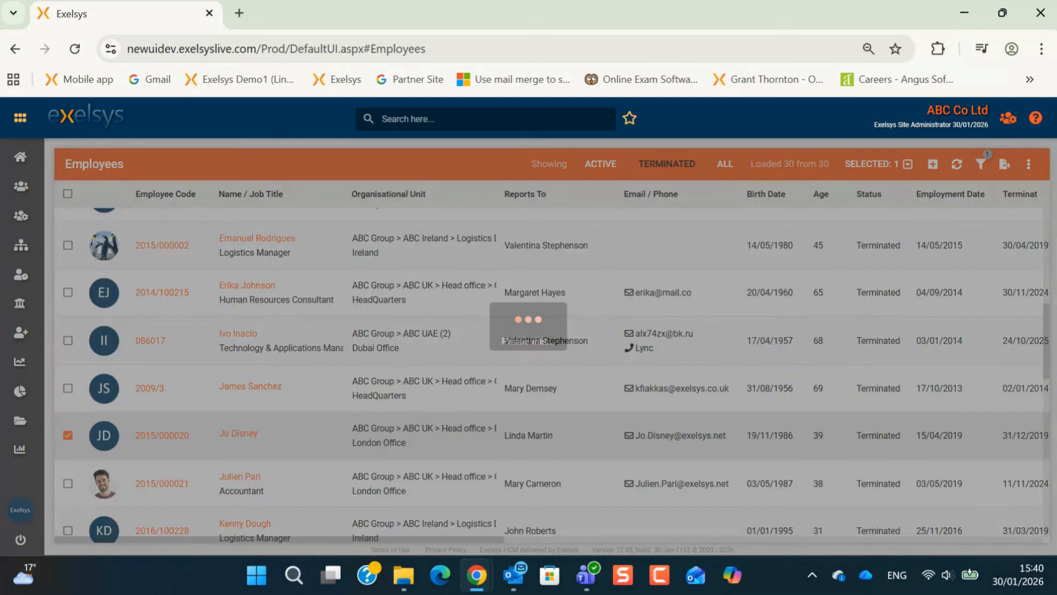